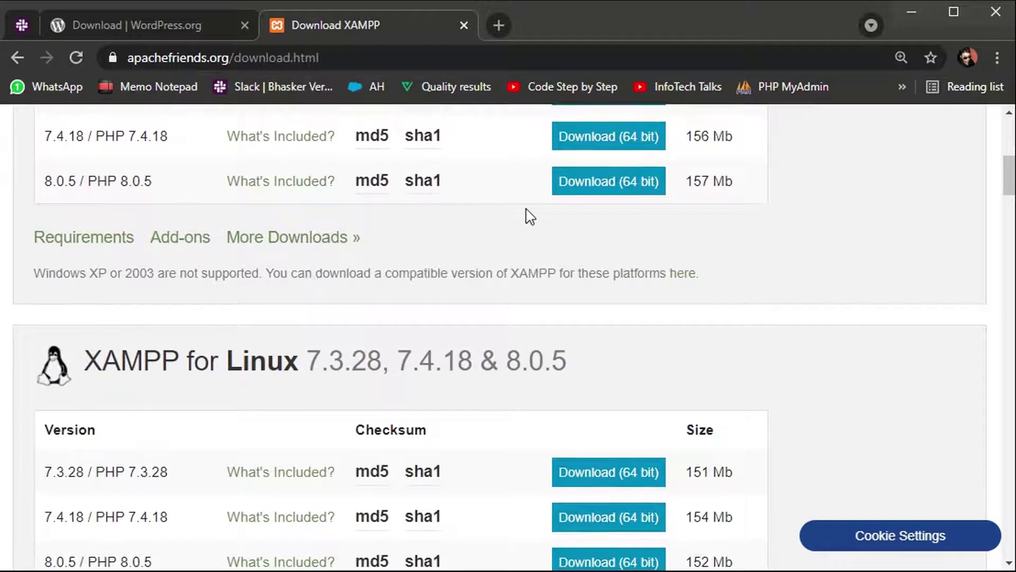
Step: Bring up the WordPress 5.7.1 download page, then switch to the Downloads folder window
scroll(529, 216, up, 1)
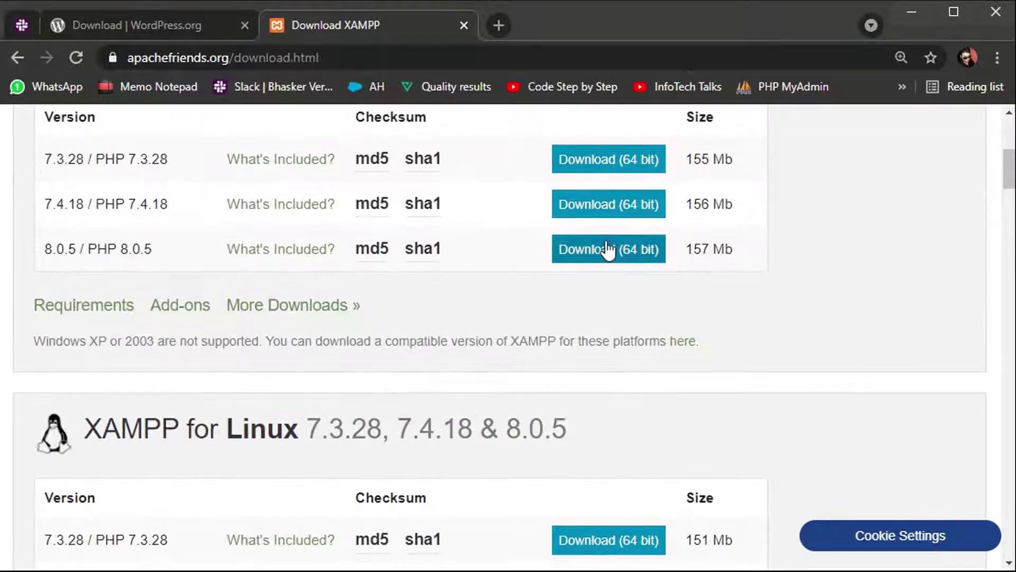
click(148, 16)
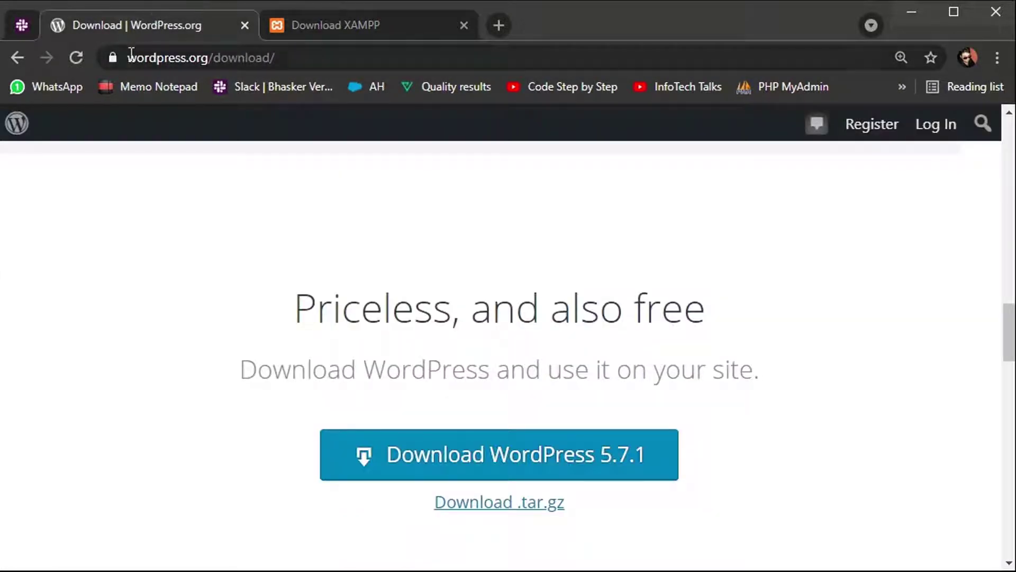
scroll(530, 413, down, 1)
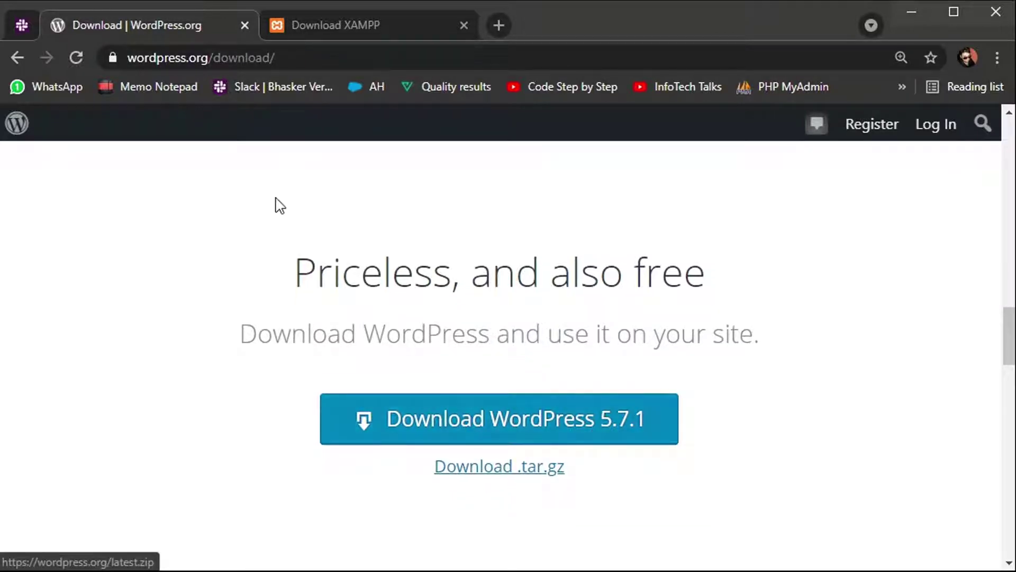
key(alt+Tab)
key(Tab)
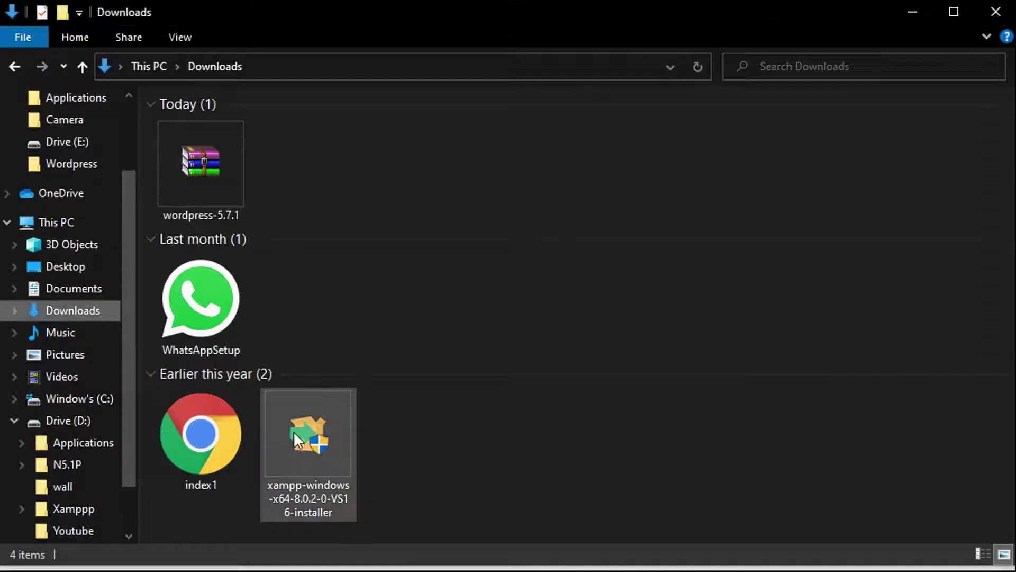
Step: Look over the XAMPP installer and WordPress archive in Downloads, then open Drive (D:) and Xamppp
click(293, 431)
click(232, 212)
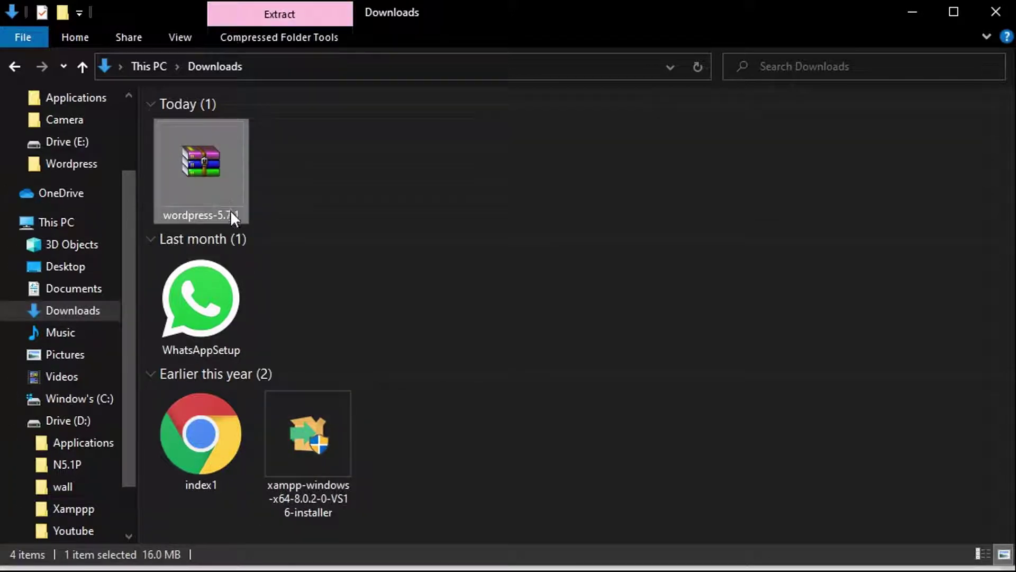
click(309, 434)
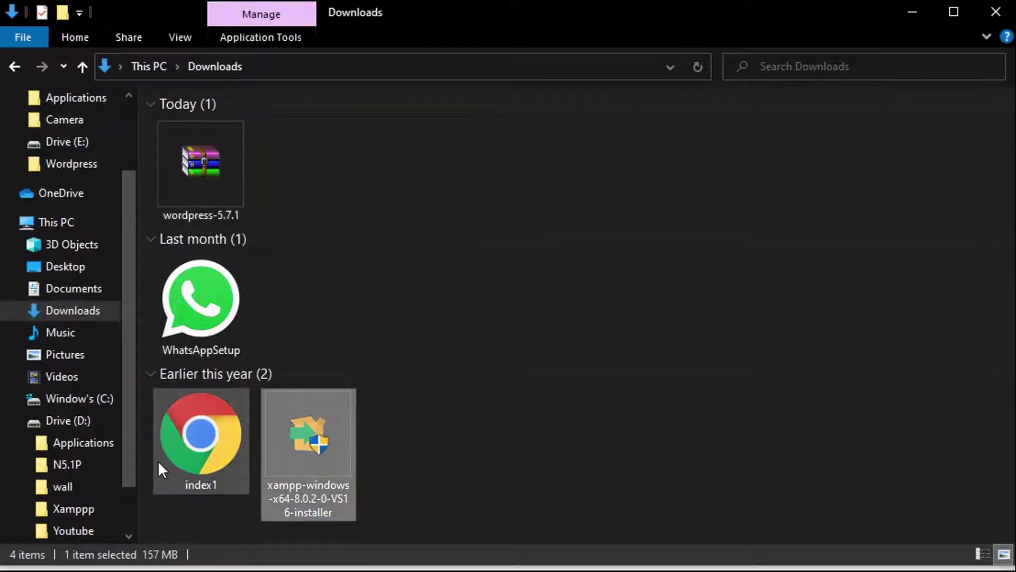
click(66, 422)
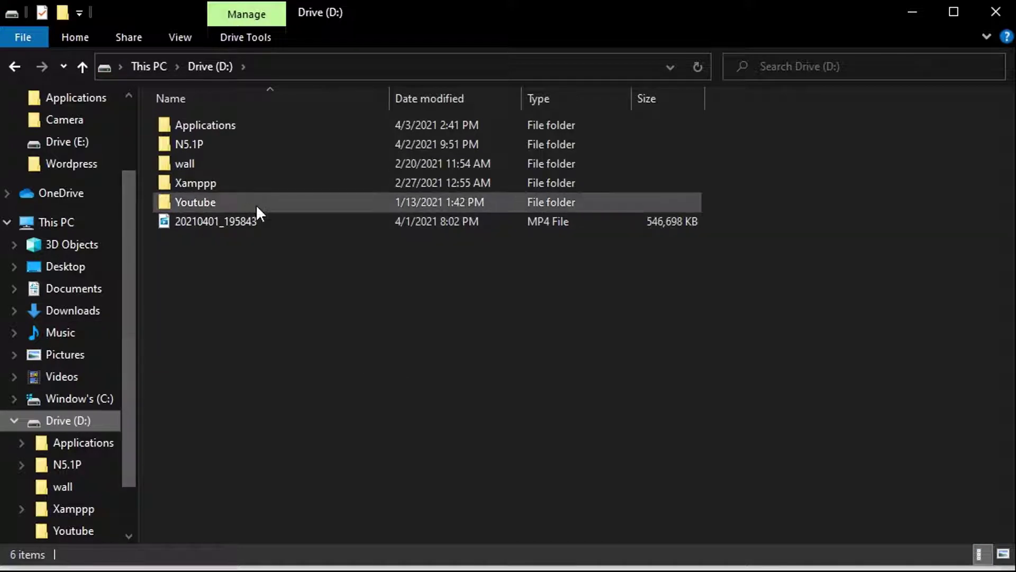
double_click(281, 190)
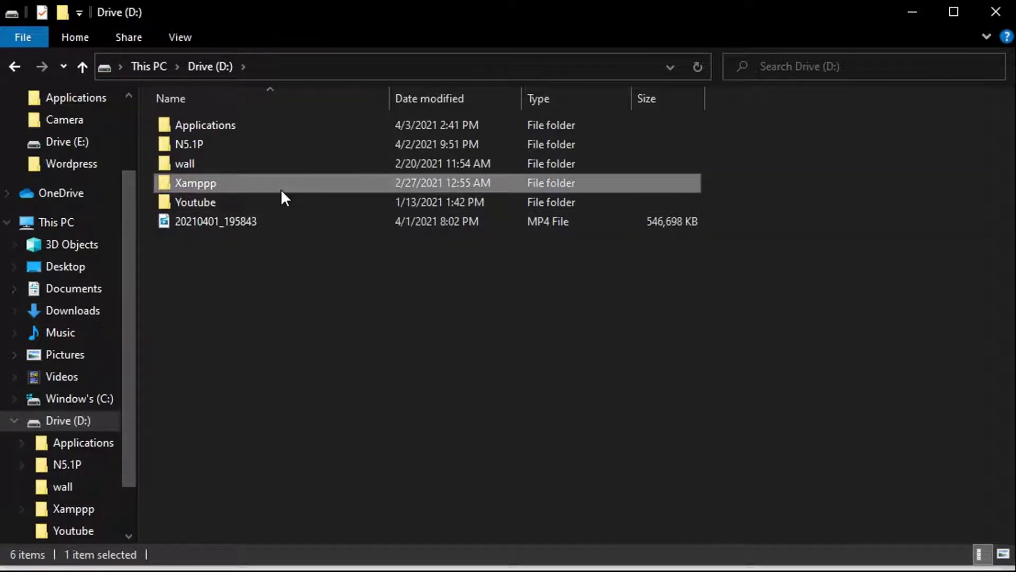
Step: Recheck the wordpress-5.7.1 archive in Downloads, then open Xamppp\htdocs and select the archive there
click(90, 311)
click(193, 185)
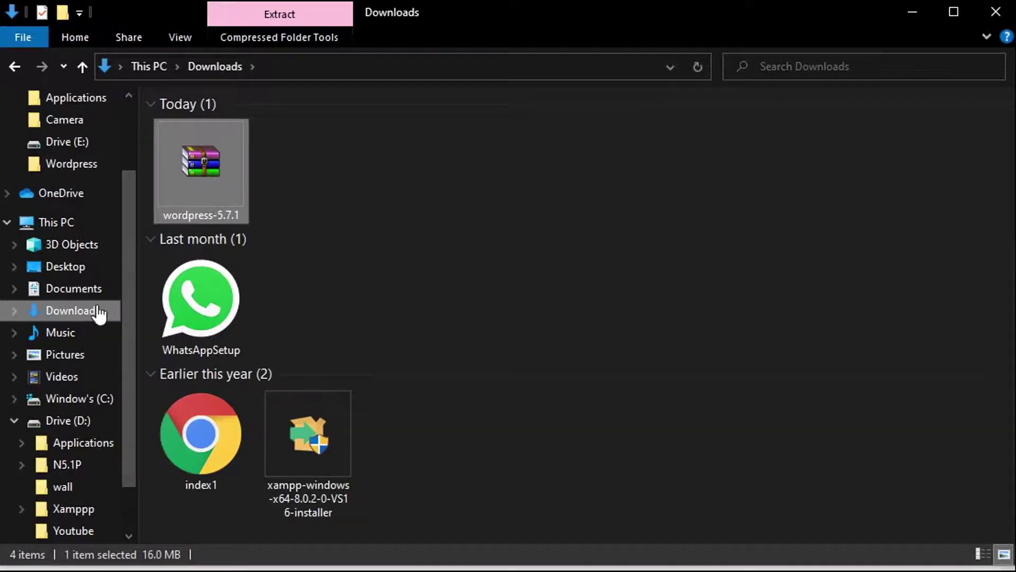
click(74, 509)
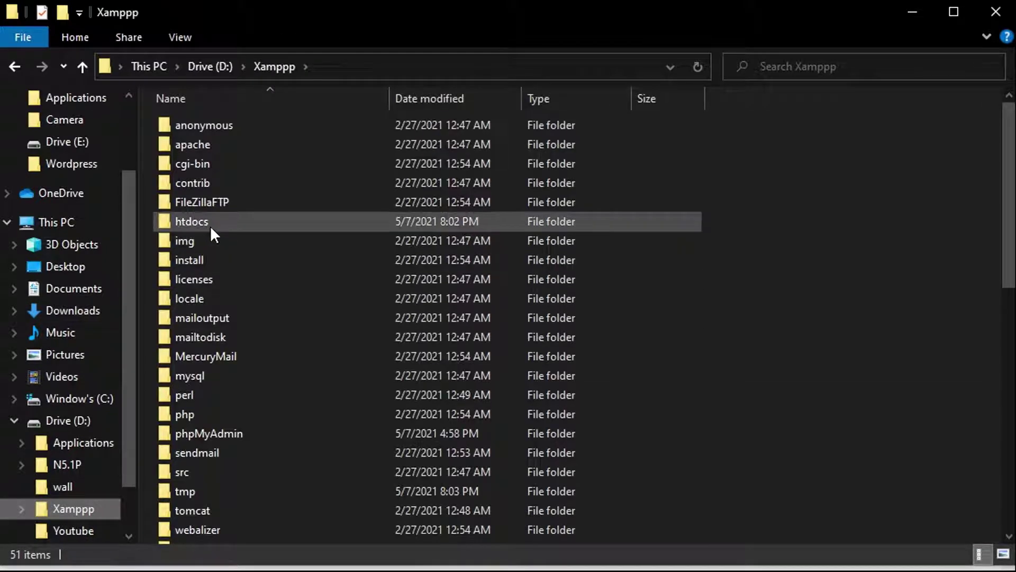
click(211, 225)
double_click(210, 226)
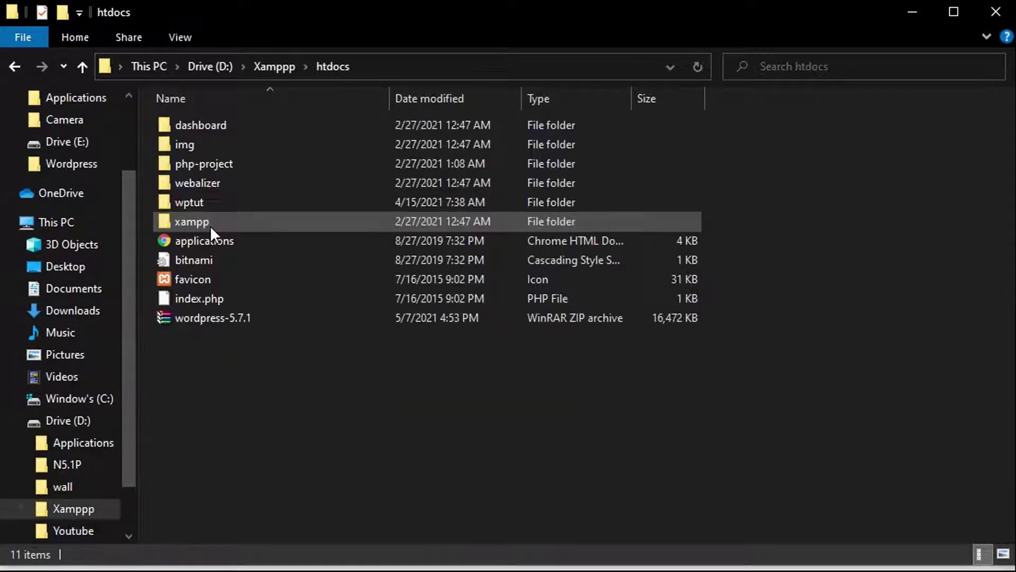
click(201, 316)
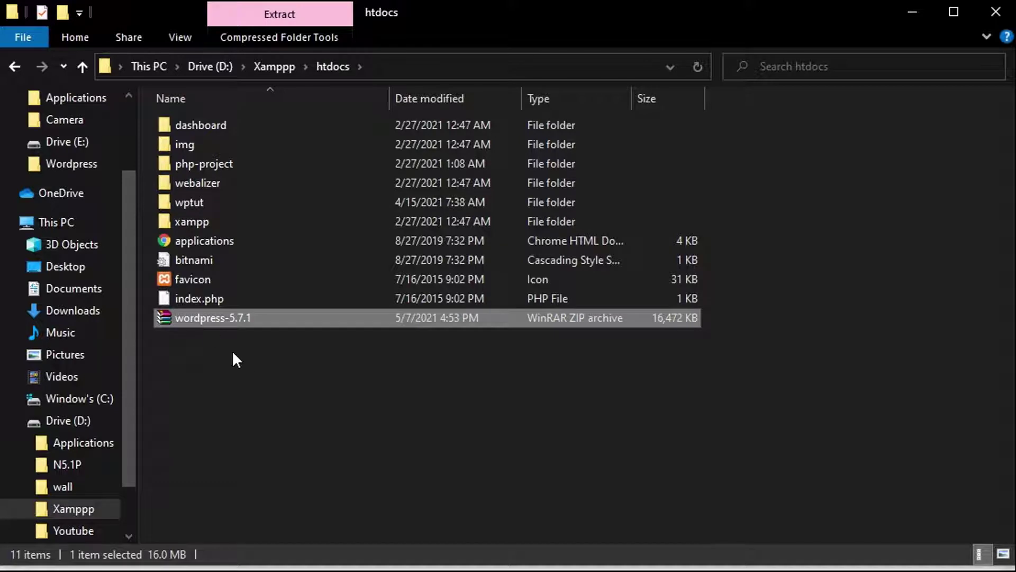
right_click(216, 318)
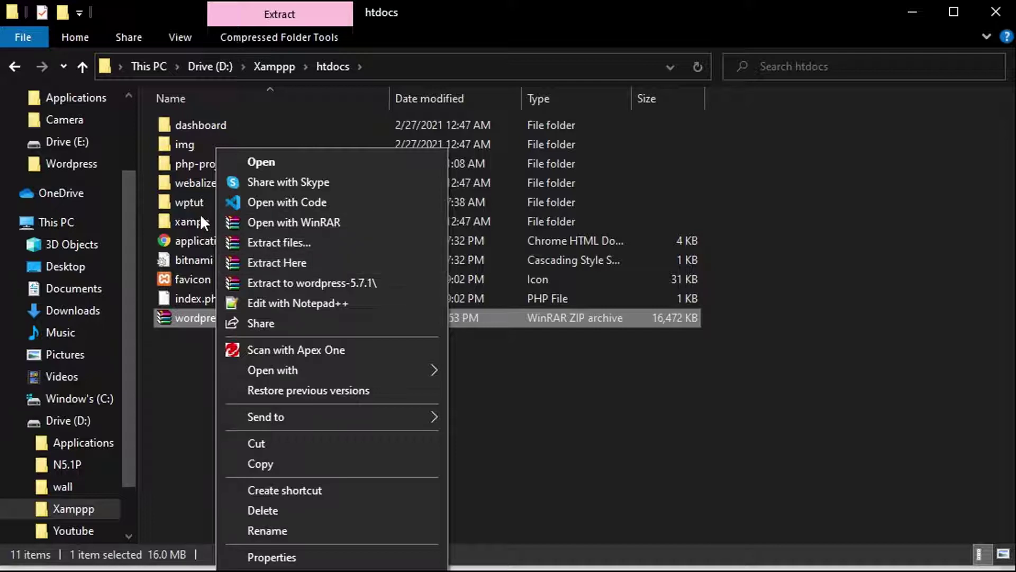
click(189, 202)
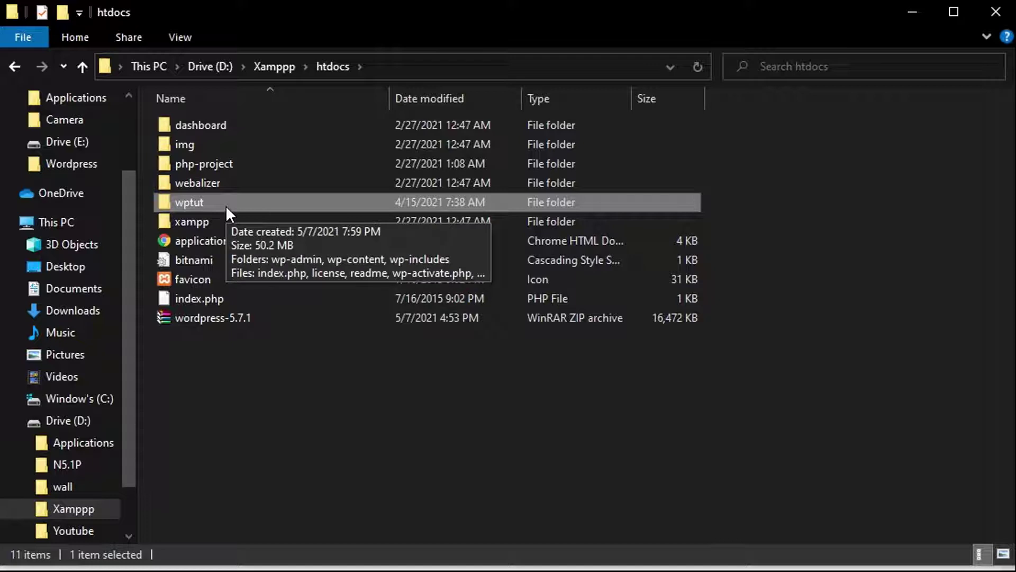
click(241, 363)
Step: Load localhost/phpmyadmin in a new Chrome tab from the 'loca' suggestion and reload the refused page
key(alt+Tab)
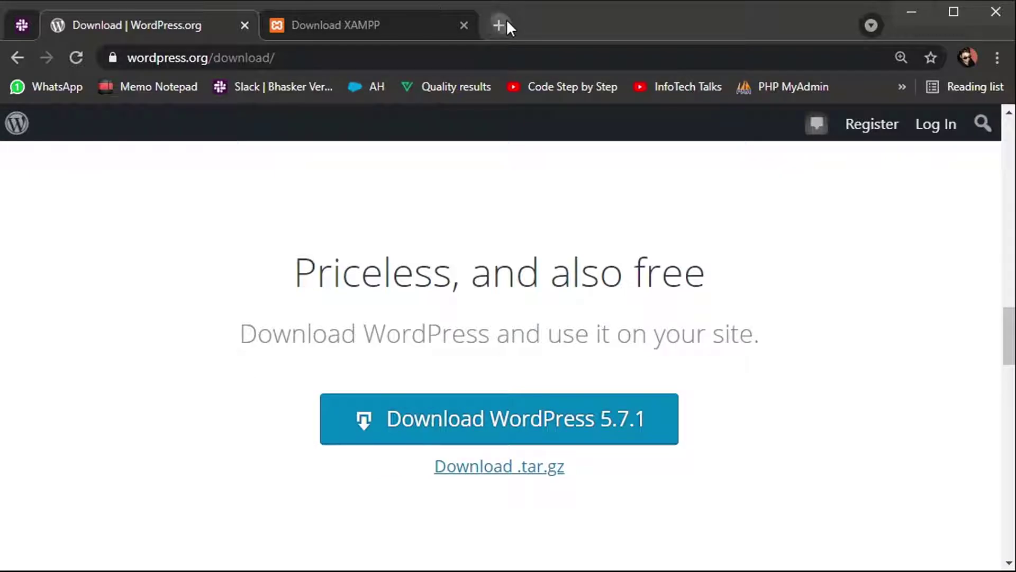
click(503, 23)
text(localhost/phpmyadmin)
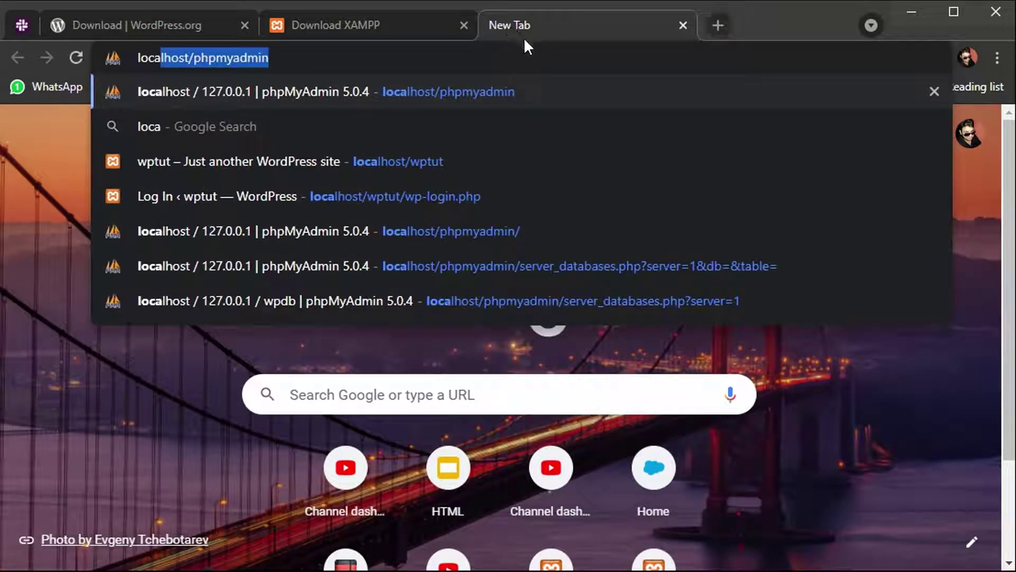
key(Return)
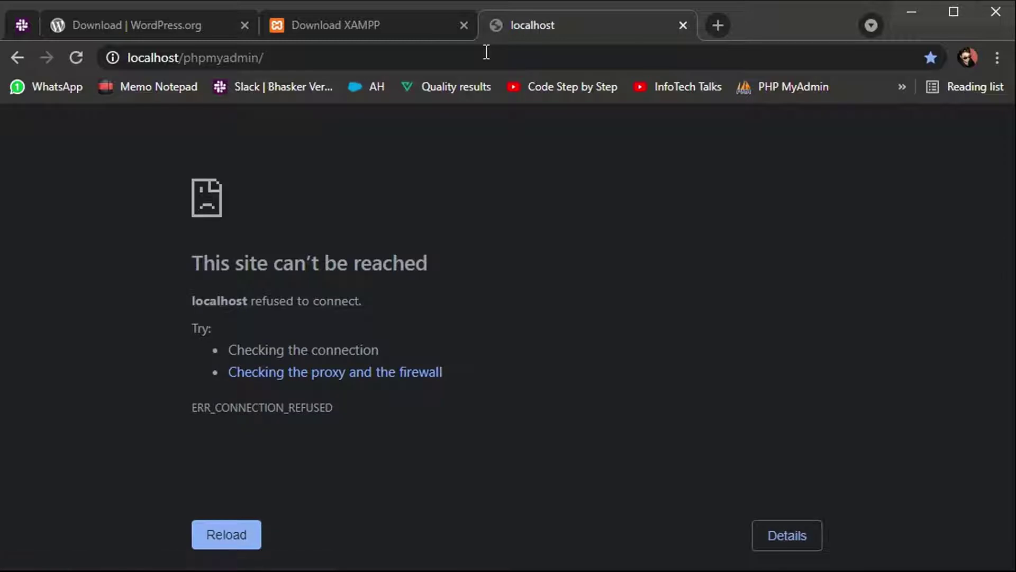
key(F5)
Step: Start Apache and MySQL in XAMPP Control Panel, then reload localhost/phpmyadmin in Chrome
key(alt+Tab)
click(499, 226)
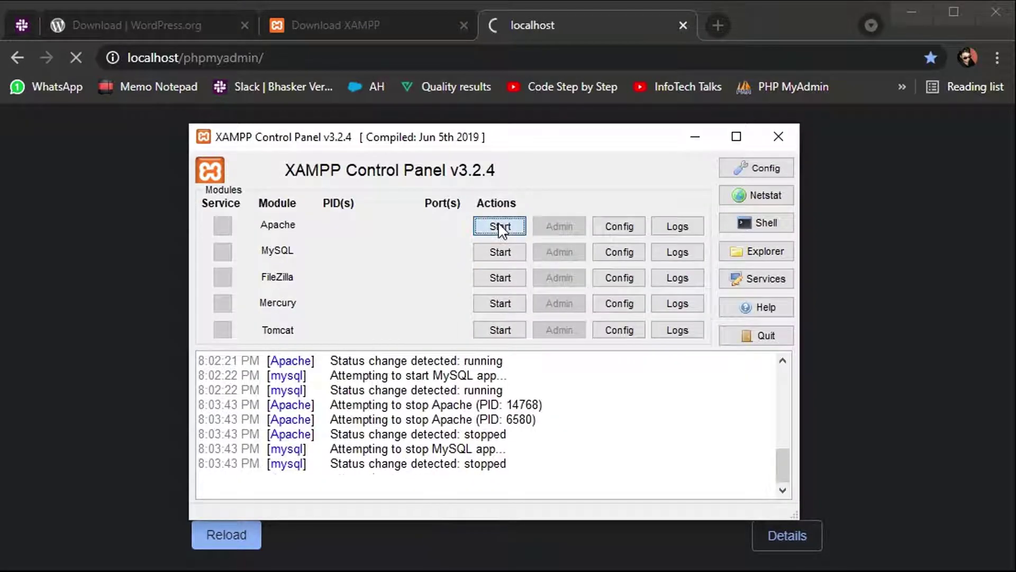
click(499, 252)
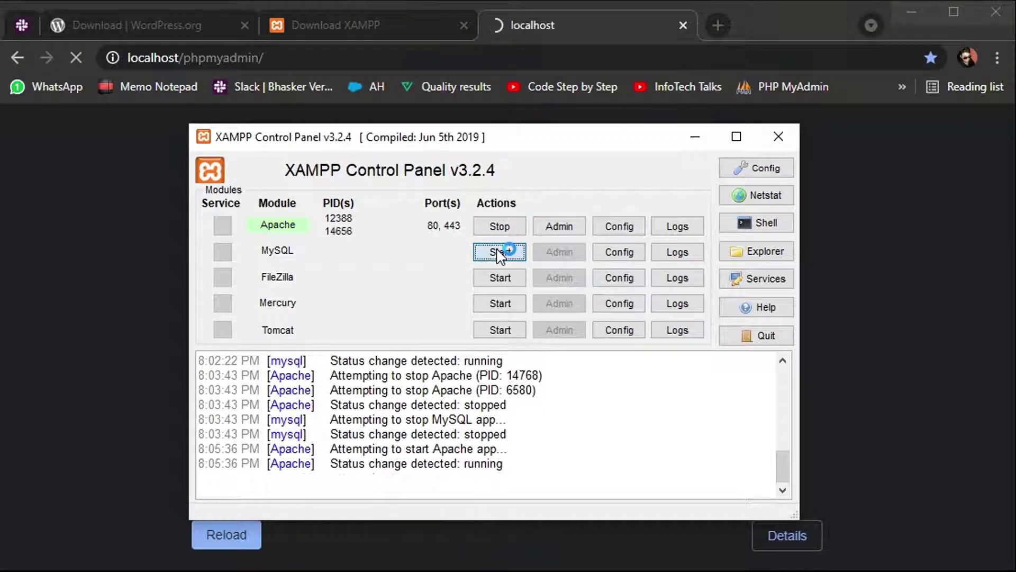
key(alt+Tab)
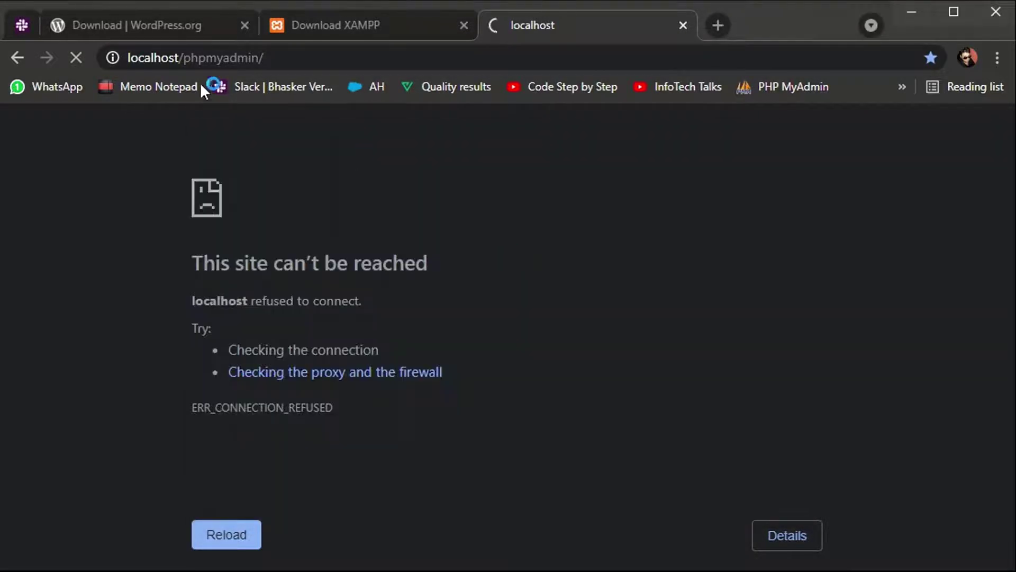
click(184, 56)
key(Return)
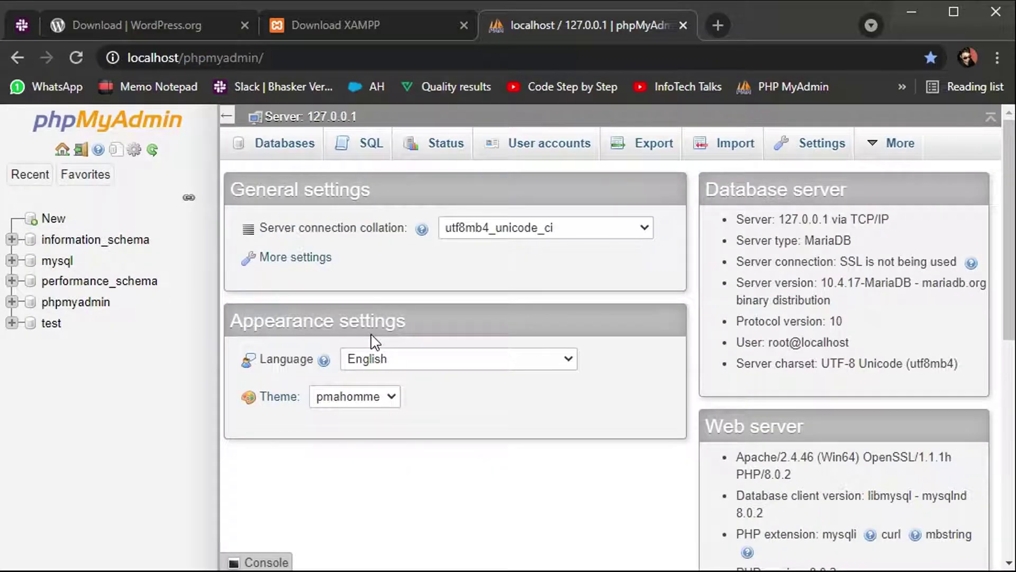
Step: Create a new database named wpdb and open its Operations page
click(287, 149)
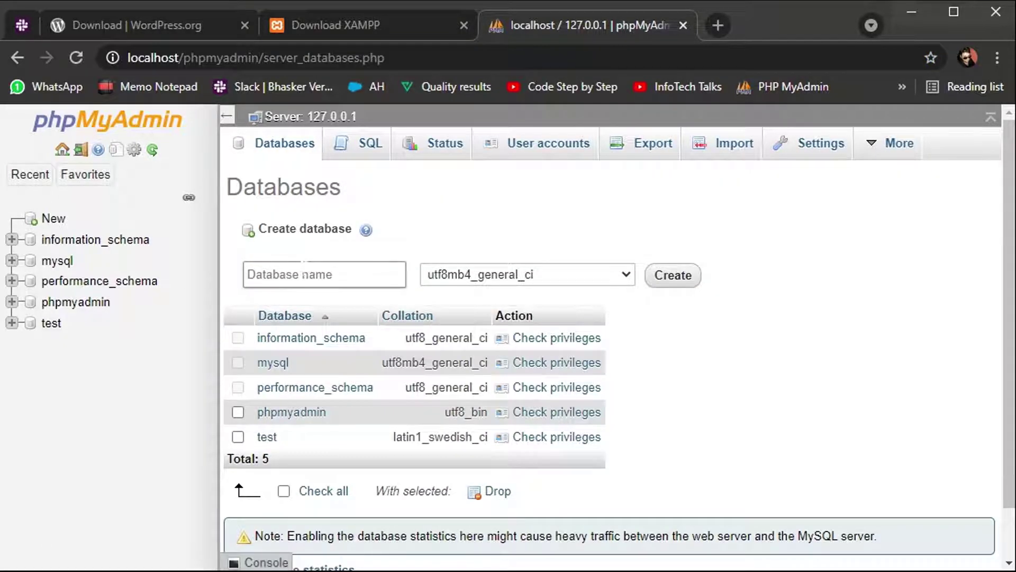
click(303, 274)
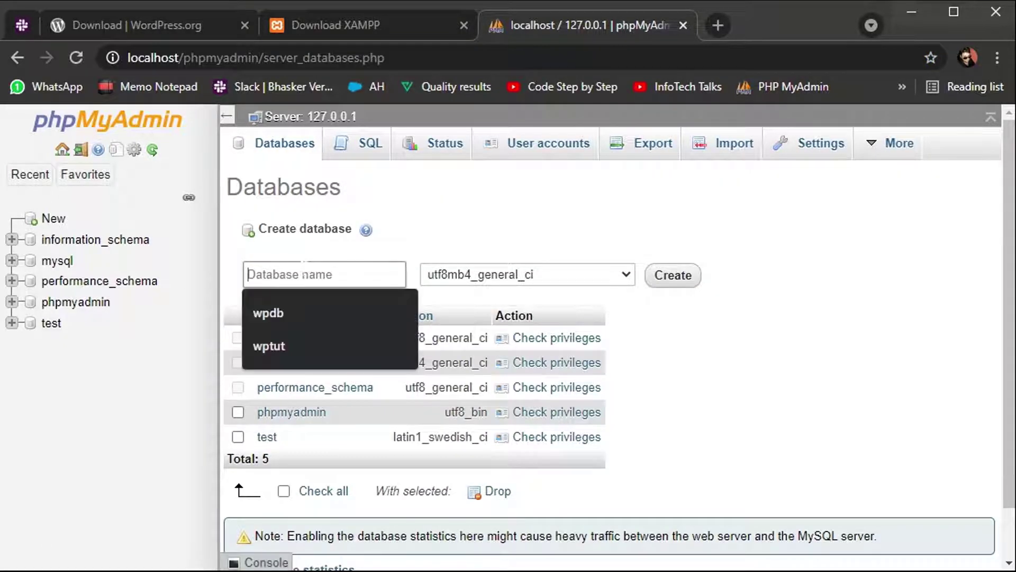
click(287, 312)
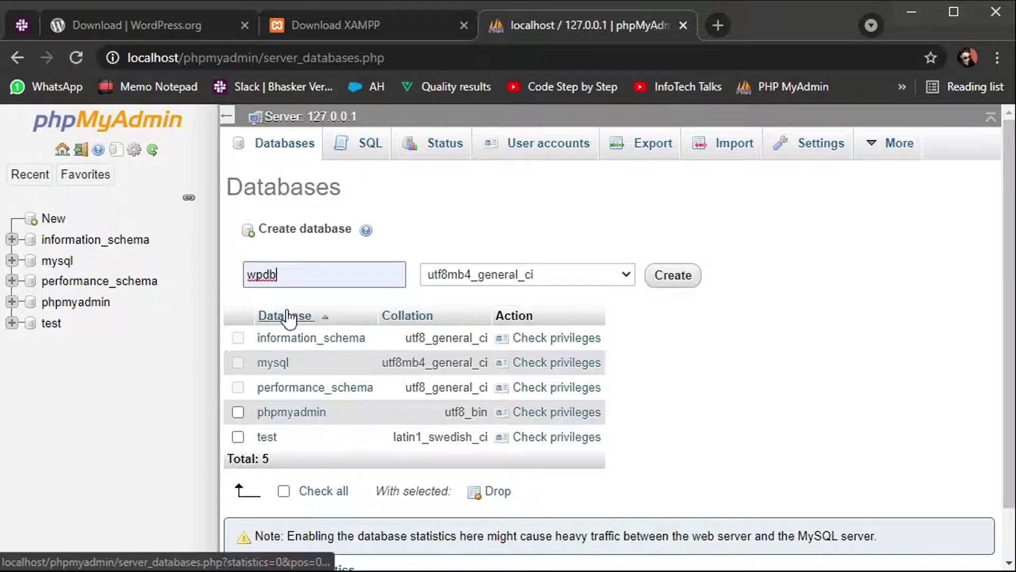
click(659, 281)
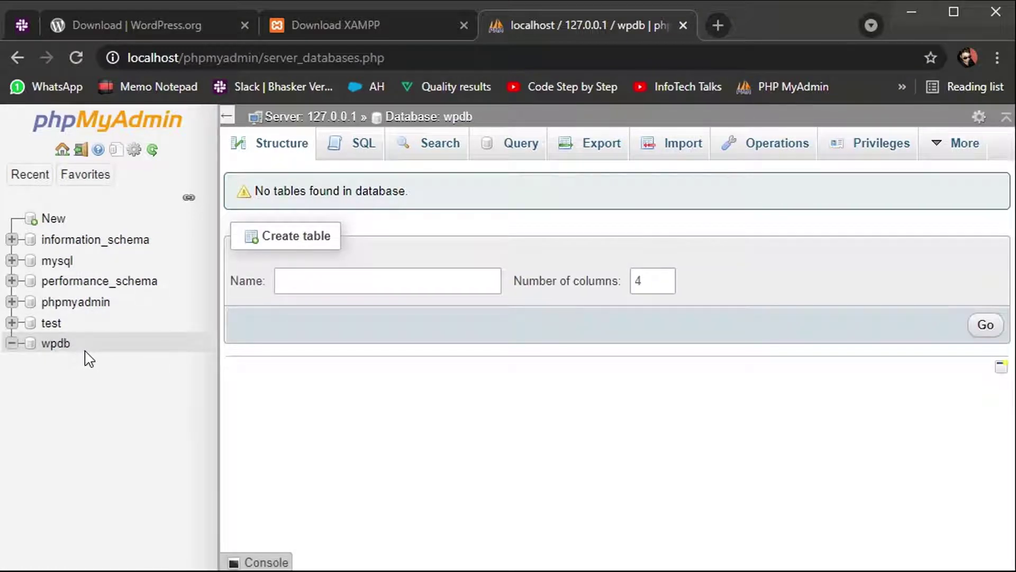
click(780, 149)
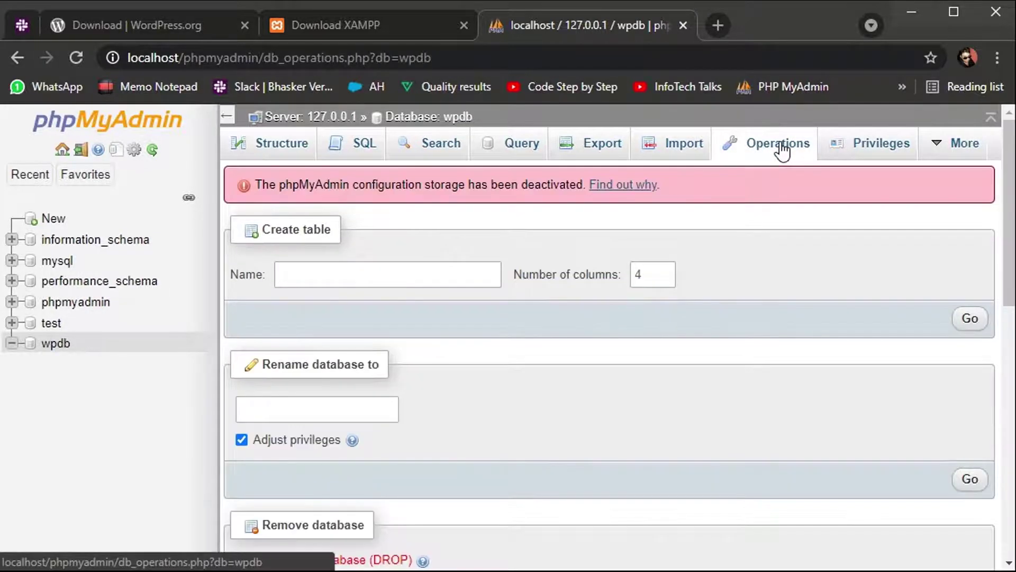
scroll(389, 516, down, 5)
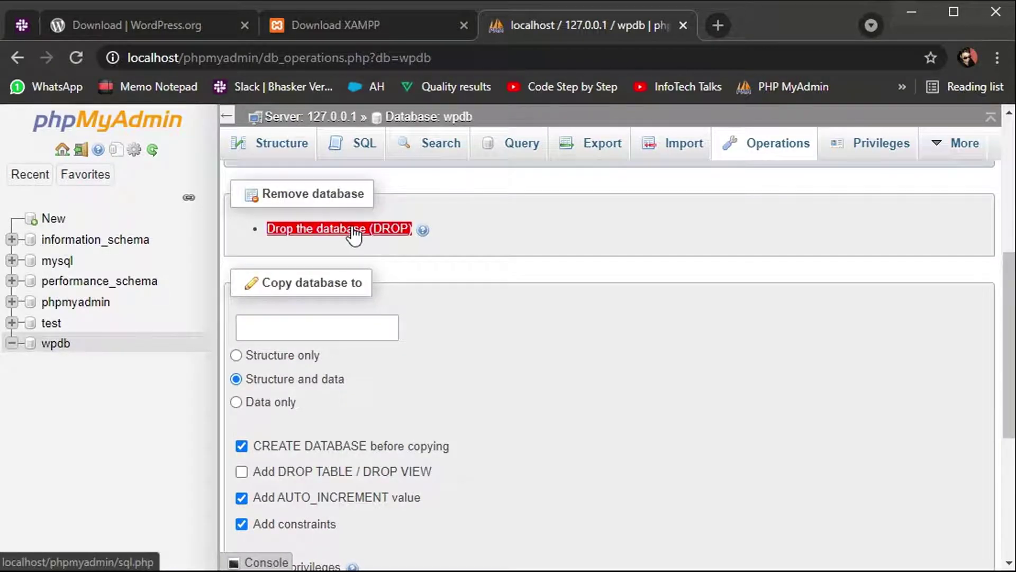
scroll(352, 234, up, 5)
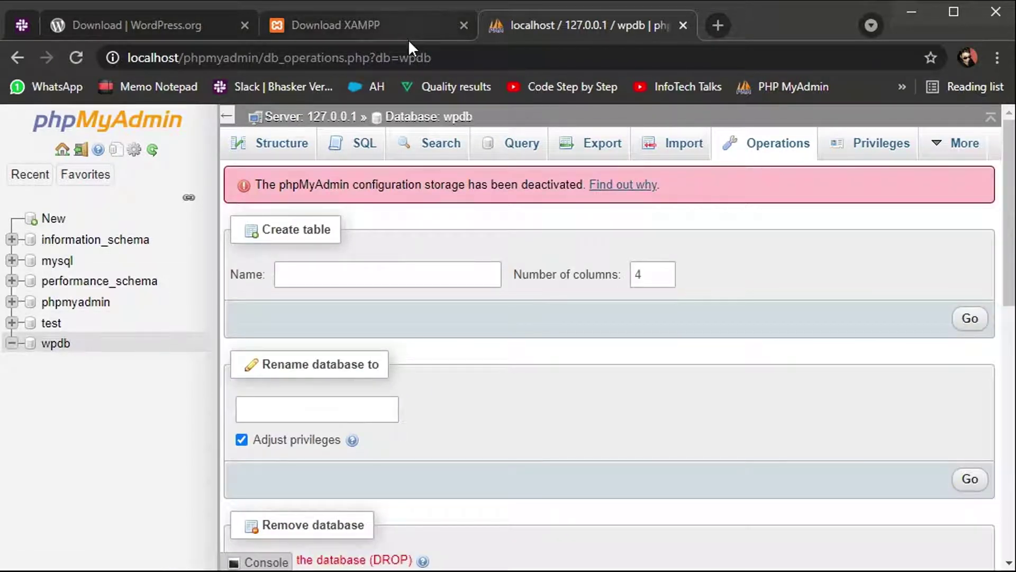
Step: Close the WordPress and XAMPP download tabs and select localhost/phpmyadmin in the address bar
click(243, 27)
click(243, 27)
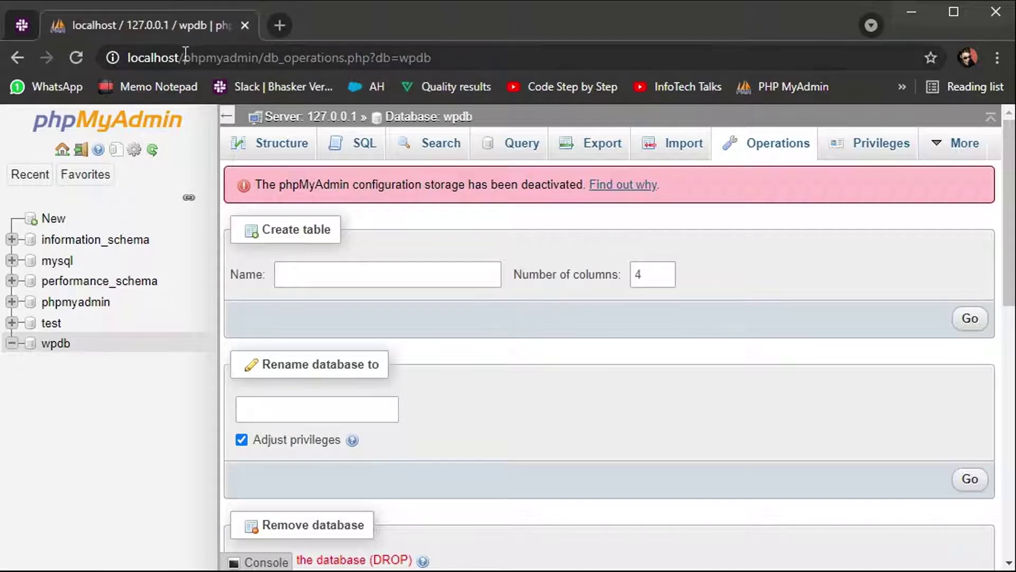
drag(184, 58, 256, 59)
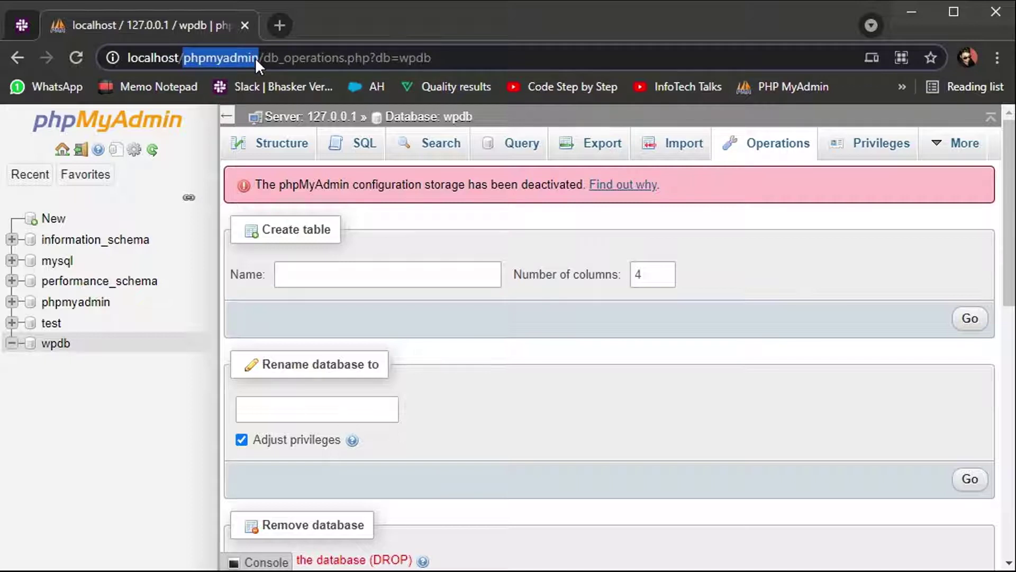
click(257, 59)
key(shift+Home)
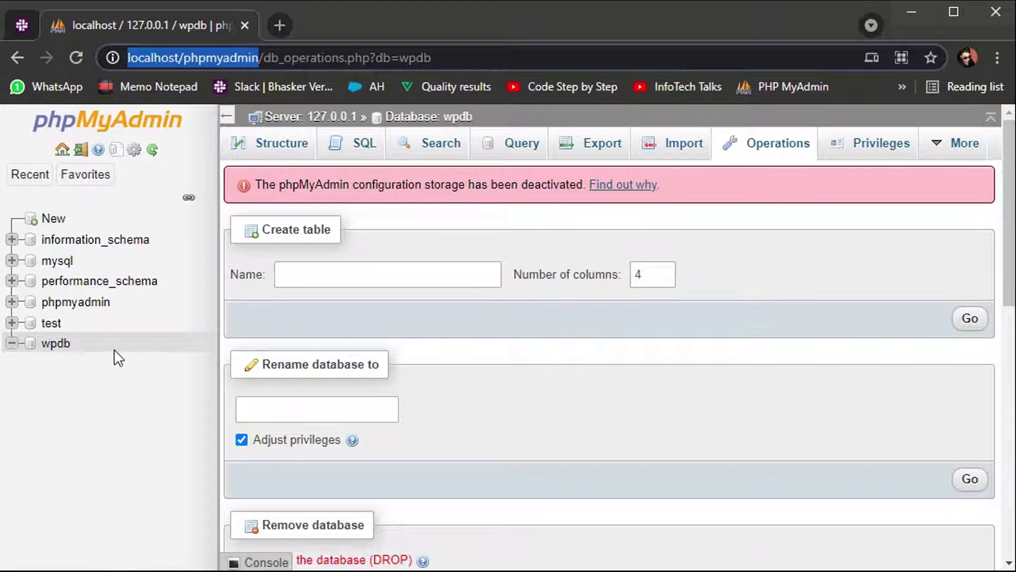
Step: Load localhost/wptut/wp-admin in a fresh browser tab
click(281, 25)
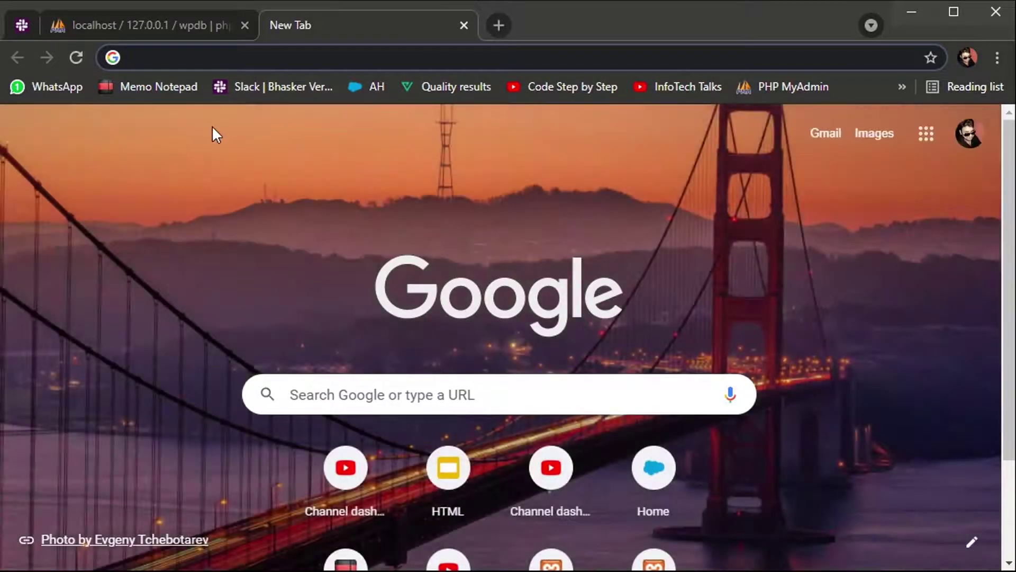
text(local)
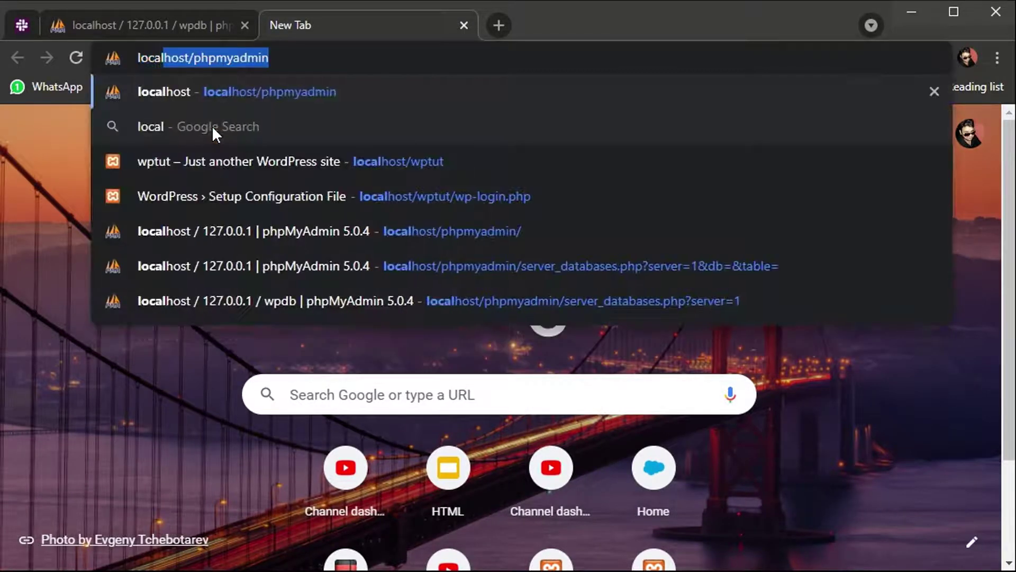
key(Right)
key(BackSpace)
key(BackSpace)
key(BackSpace)
key(BackSpace)
key(BackSpace)
key(BackSpace)
key(BackSpace)
key(BackSpace)
key(BackSpace)
key(BackSpace)
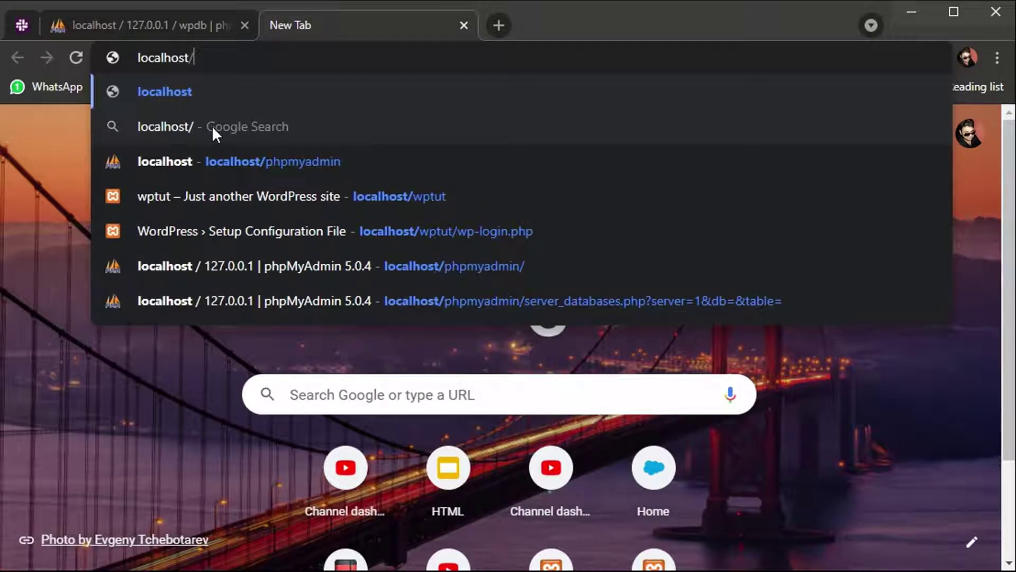
text(wptut)
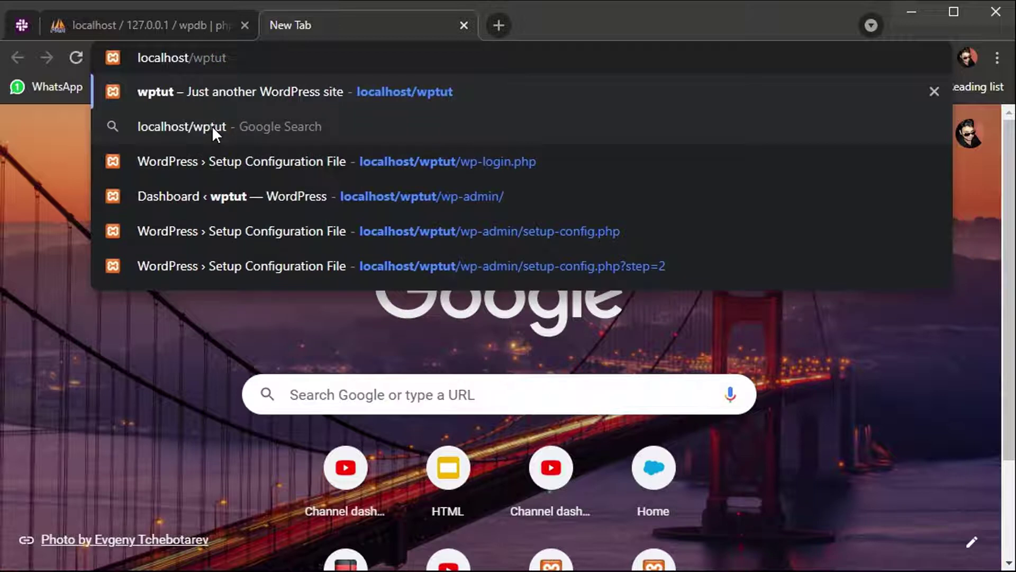
text(/)
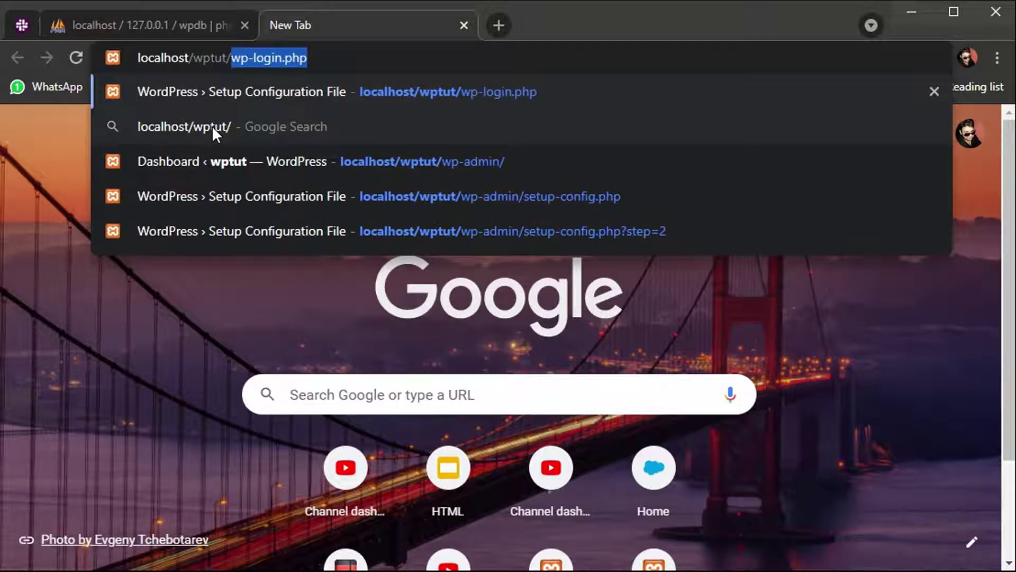
text(w)
text(p)
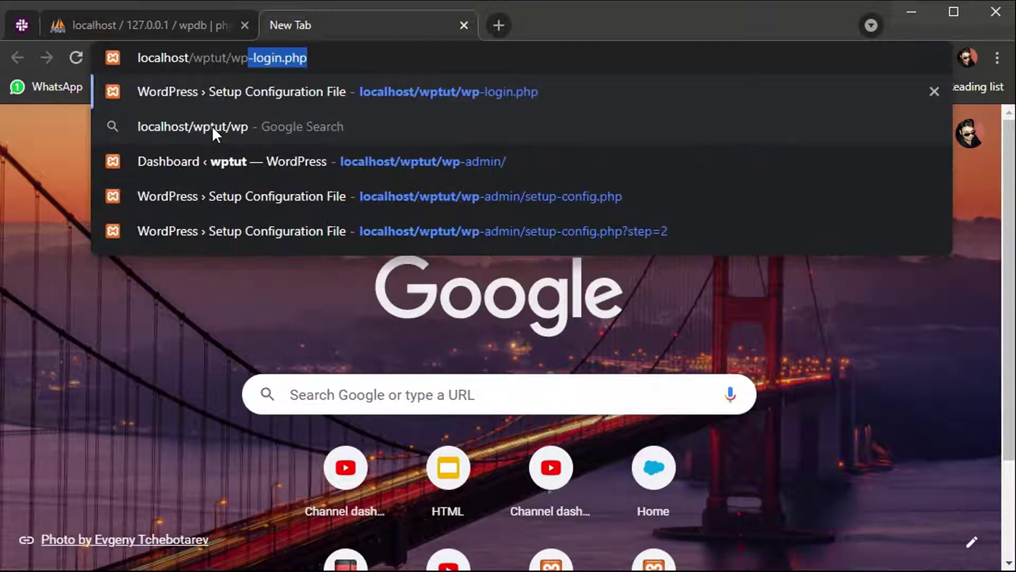
text(-admin)
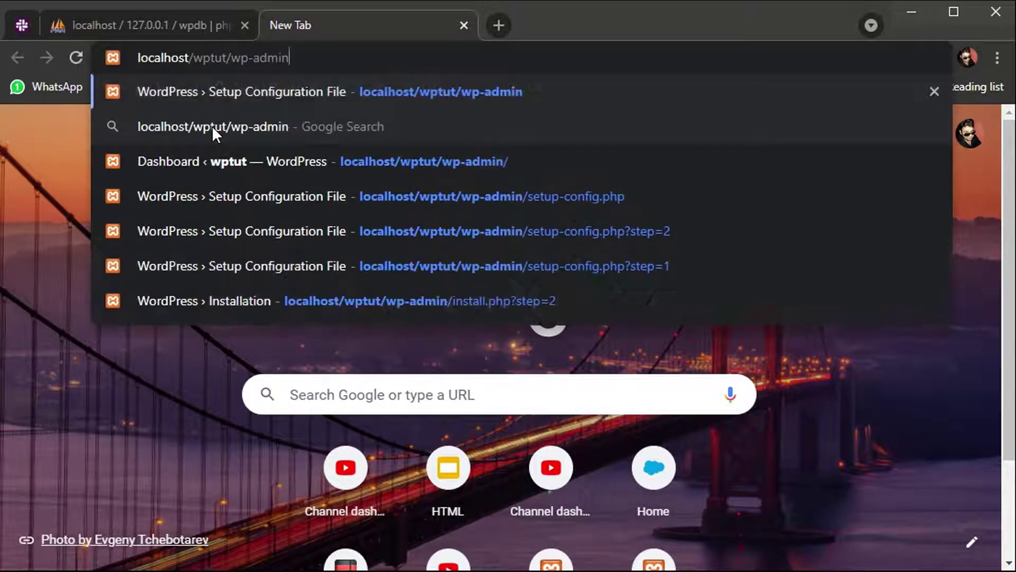
key(Return)
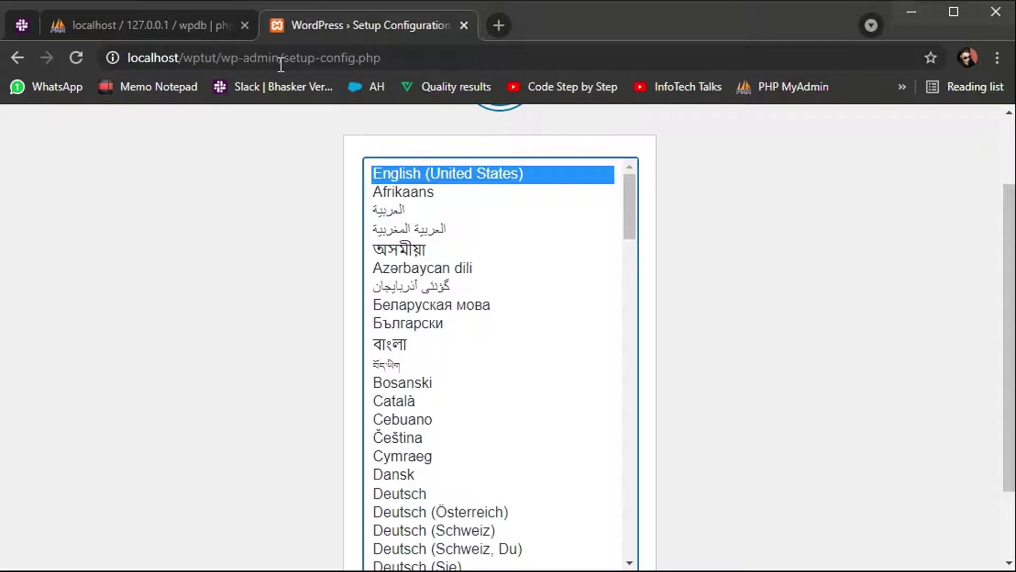
Step: Keep English (United States) as the setup language and continue
scroll(272, 215, up, 2)
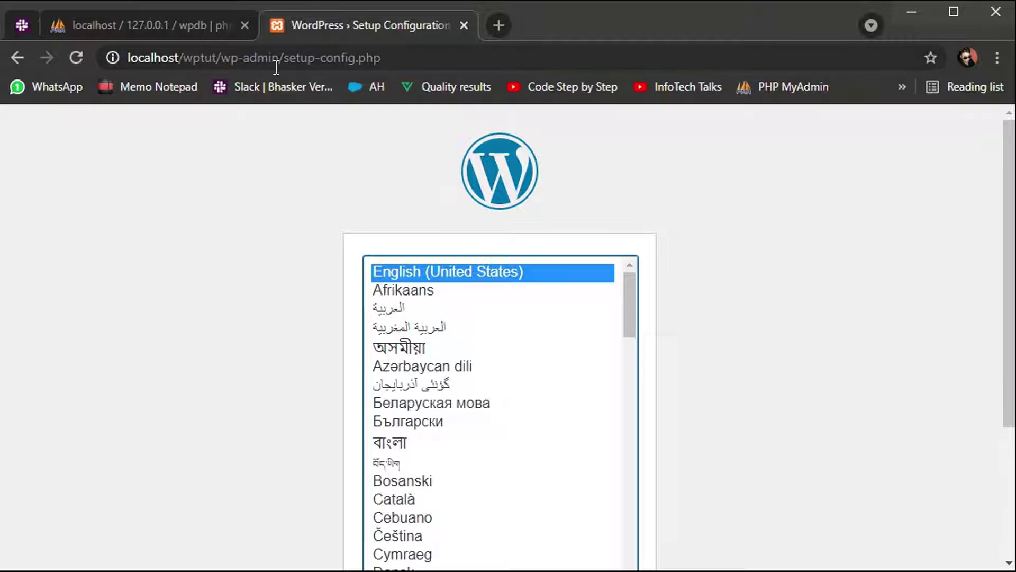
scroll(545, 183, down, 1)
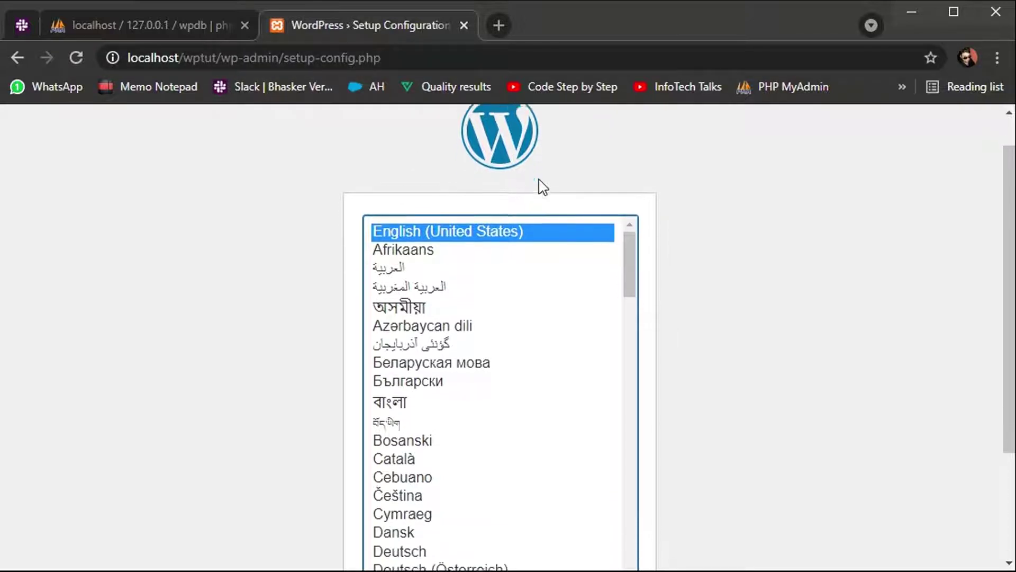
scroll(844, 352, down, 3)
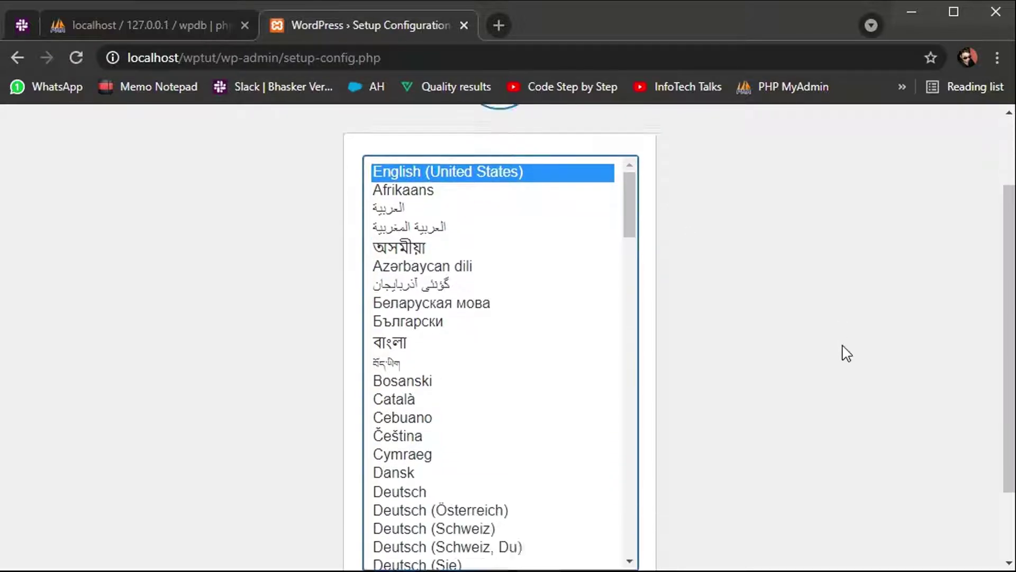
click(602, 518)
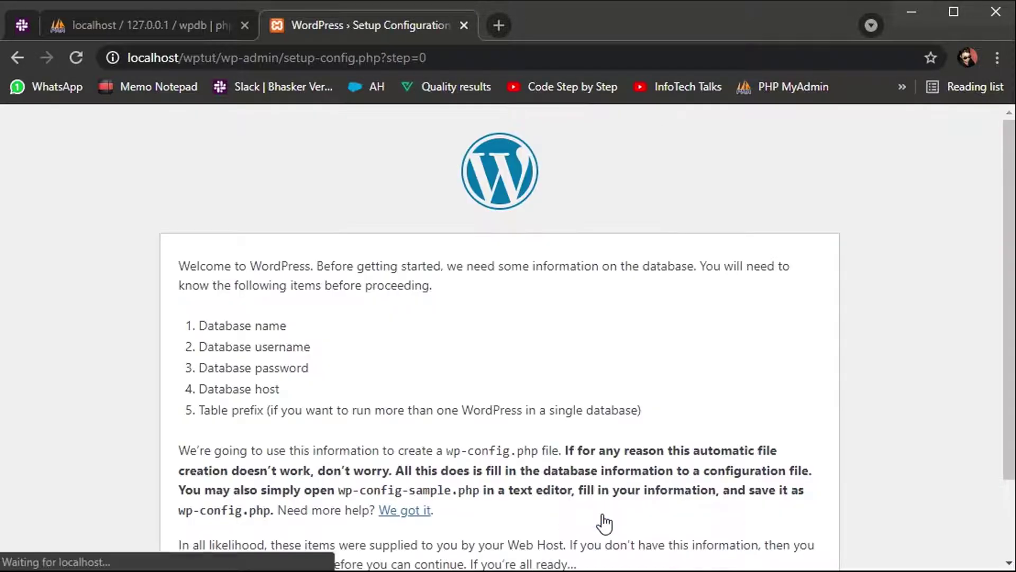
Step: Review the required database name, username, password and host items, then proceed with Let's go!
scroll(232, 278, down, 1)
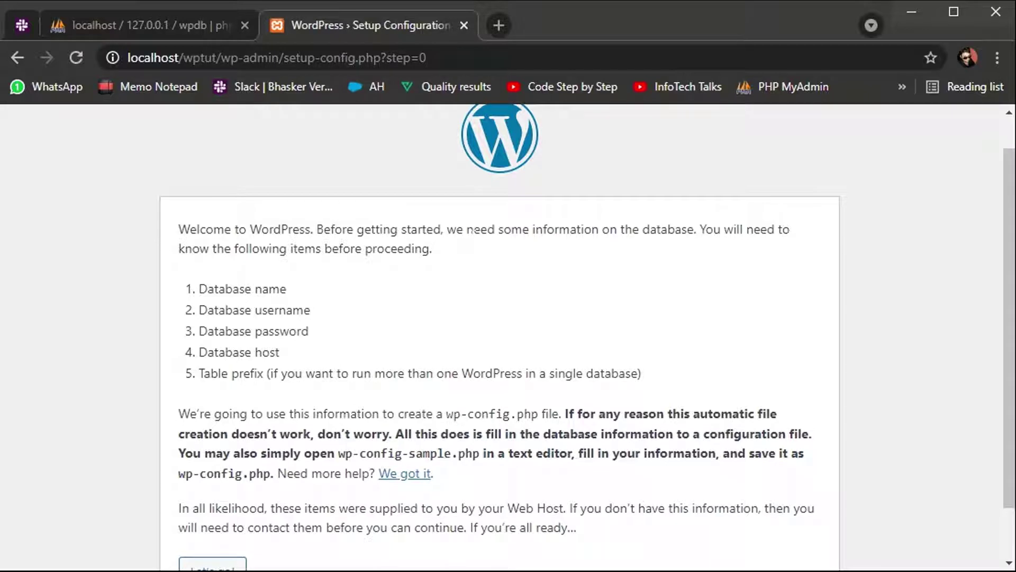
drag(286, 289, 200, 289)
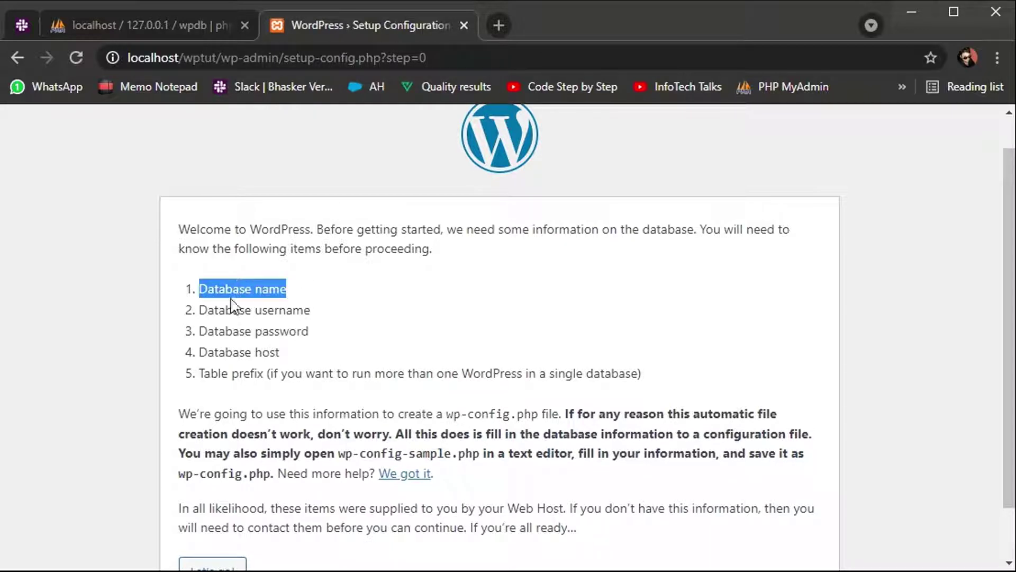
triple_click(229, 310)
double_click(229, 331)
click(230, 331)
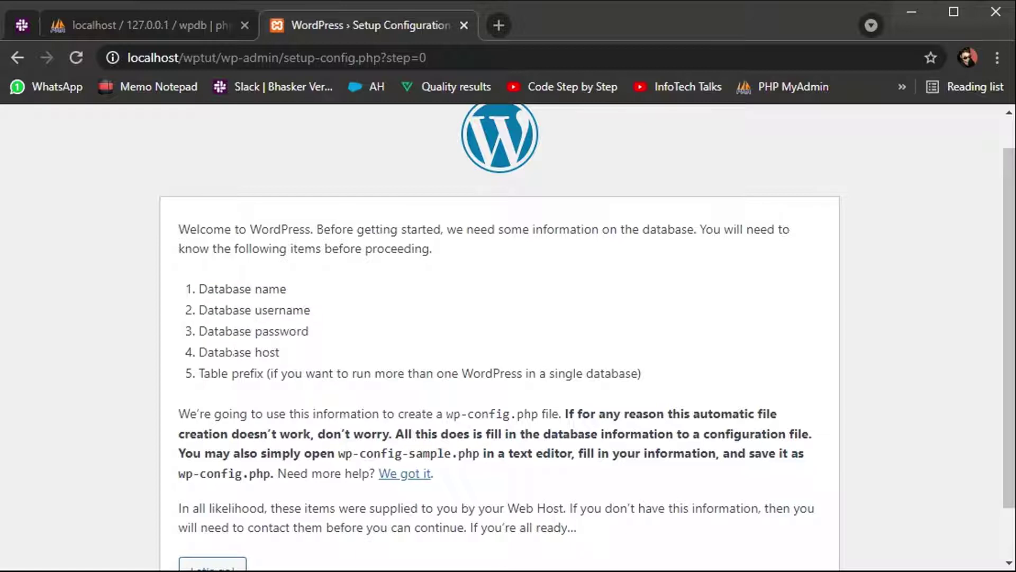
triple_click(229, 352)
scroll(469, 339, down, 1)
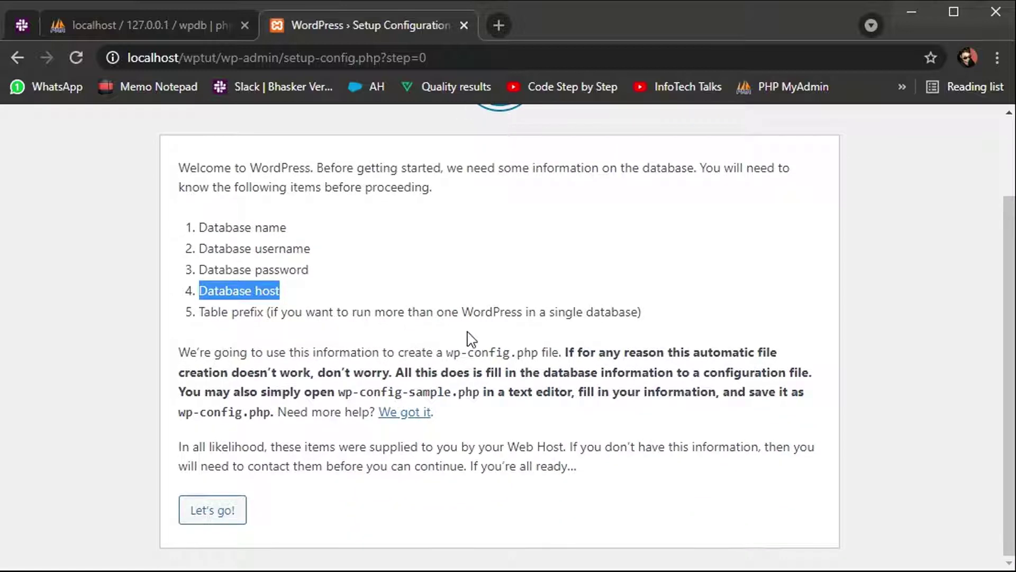
click(222, 518)
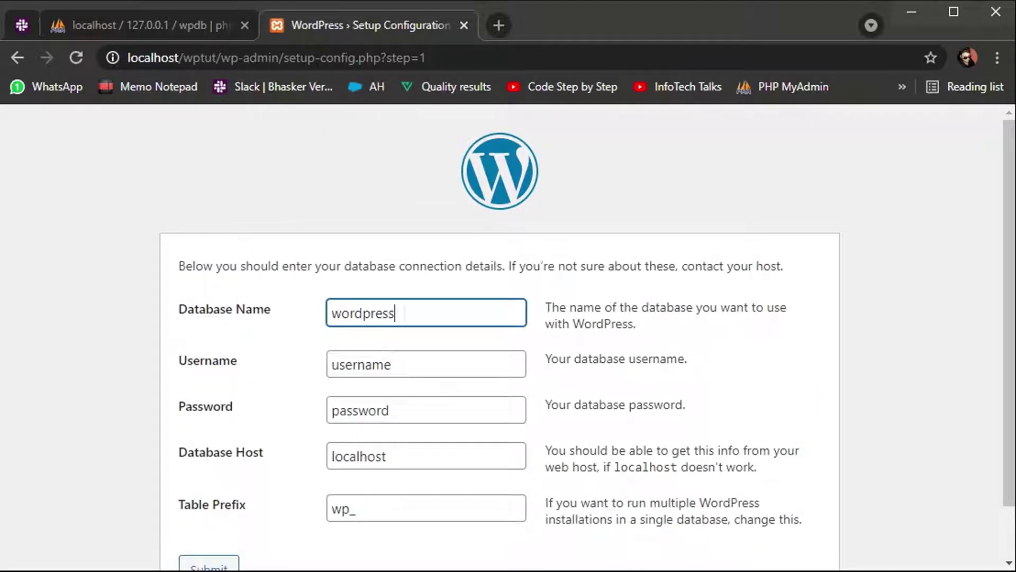
Step: Enter database name wpdb, username root, and leave the password blank
key(ctrl+a)
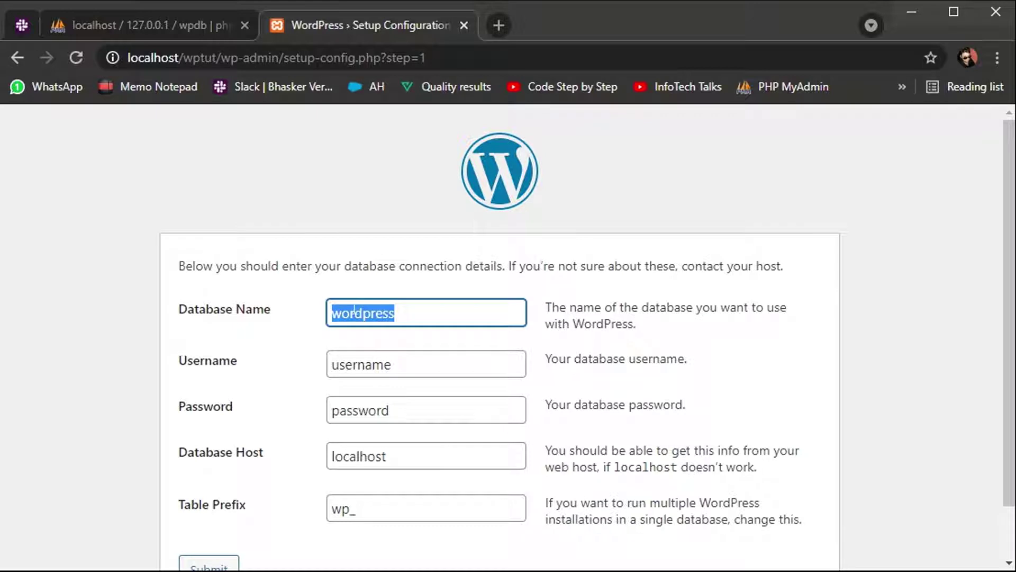
key(BackSpace)
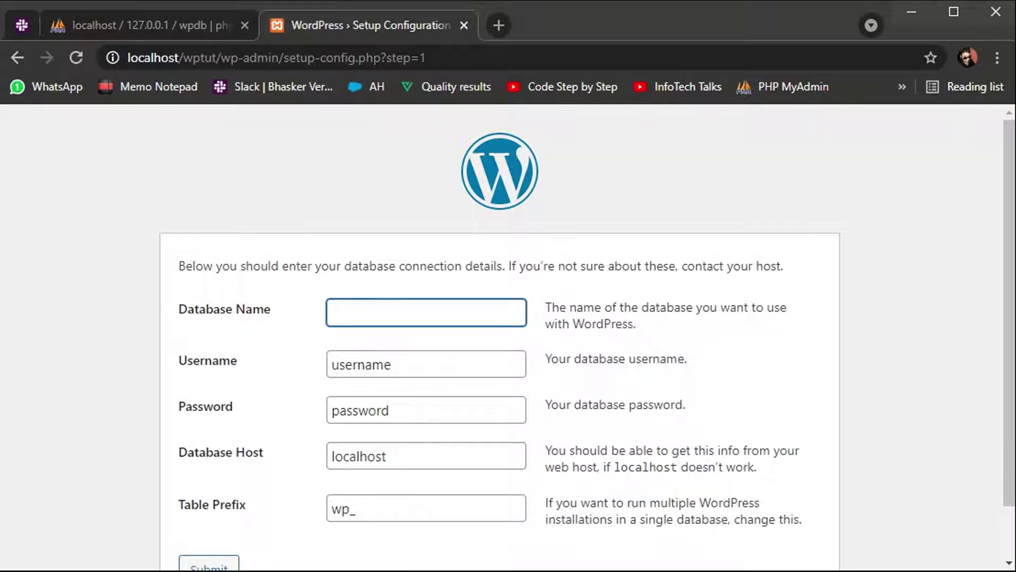
text(wpdb)
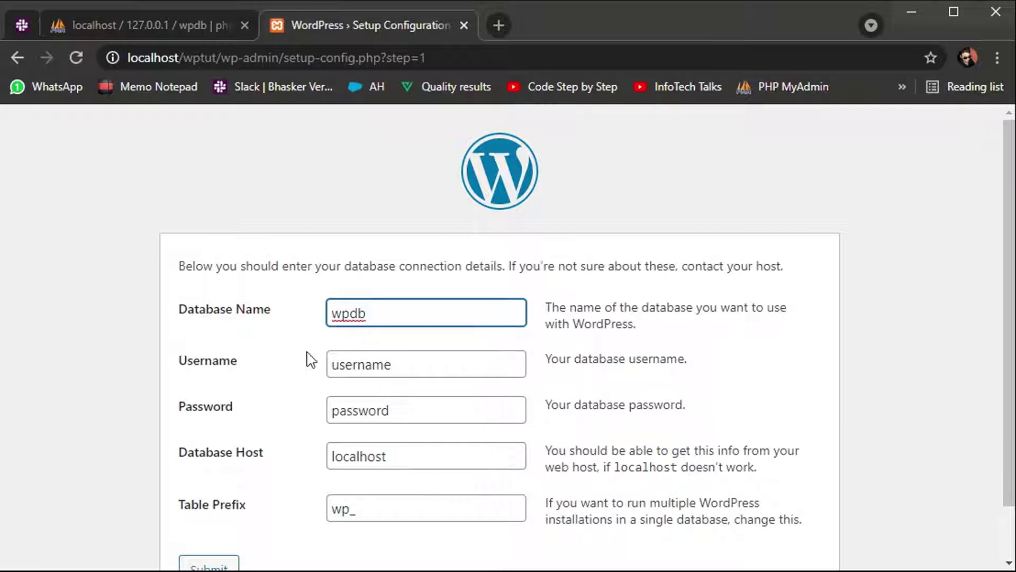
double_click(367, 366)
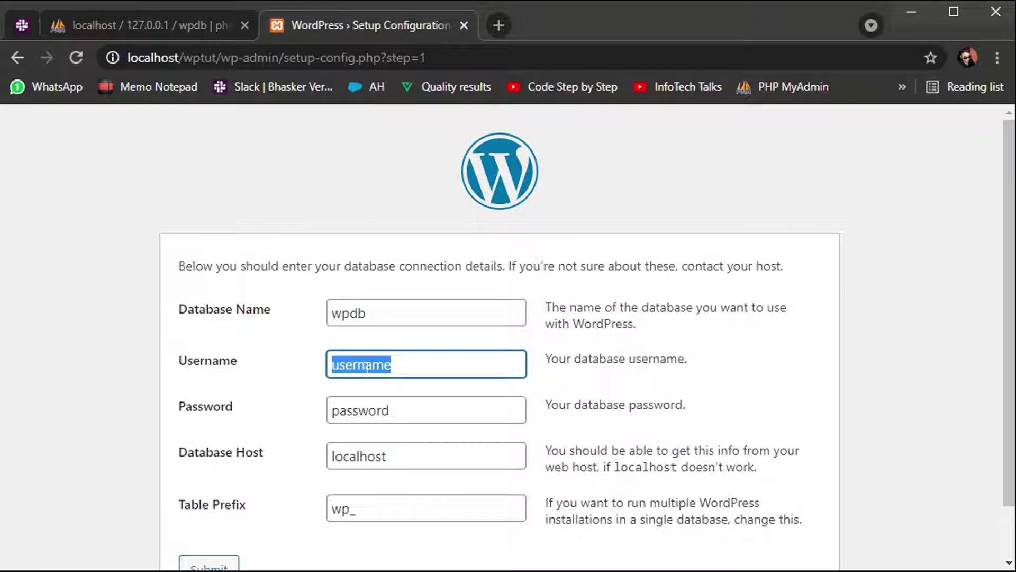
text(root)
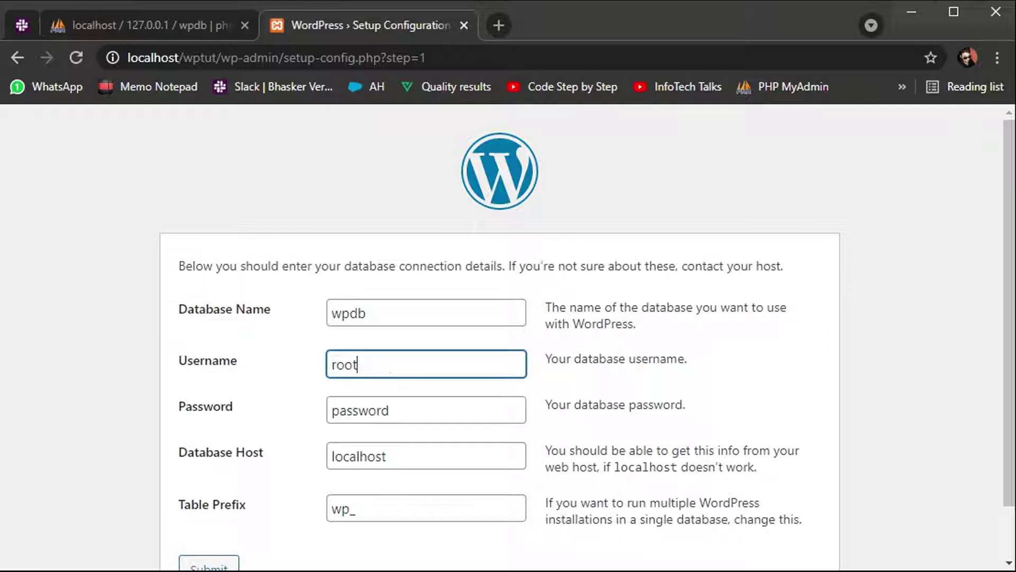
double_click(363, 418)
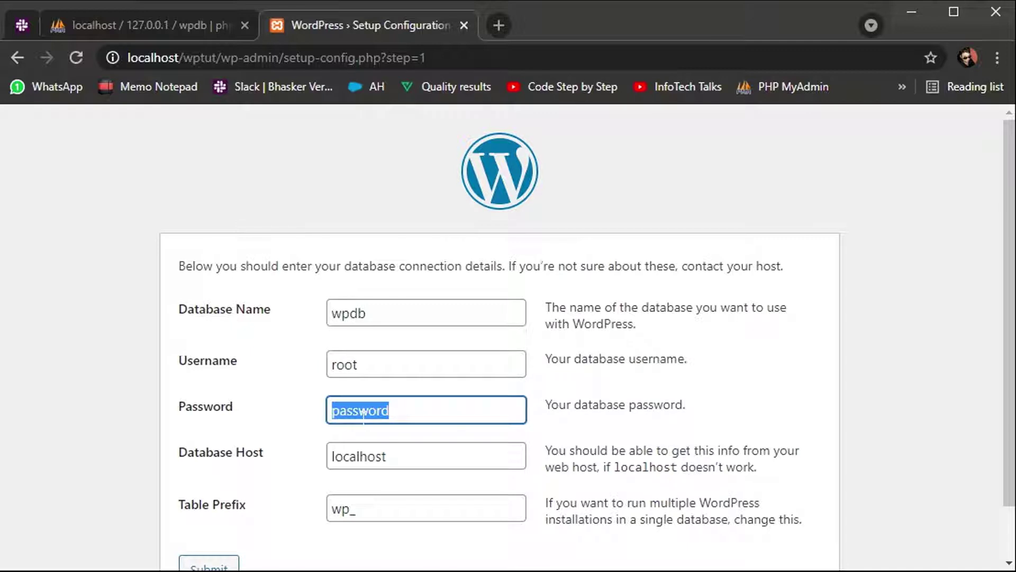
key(BackSpace)
Step: Confirm the database host is localhost and return to the phpMyAdmin tab
click(356, 454)
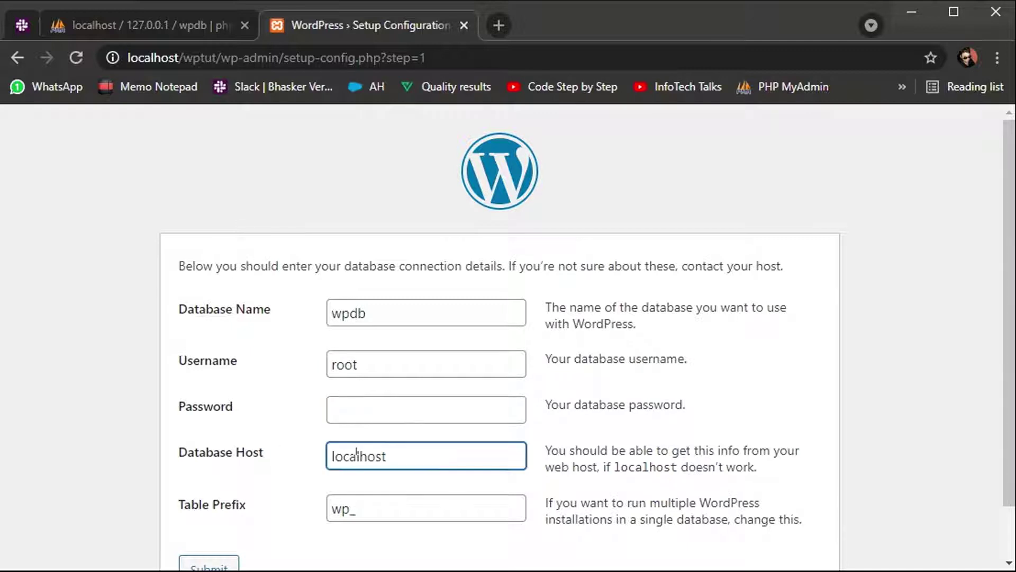
scroll(276, 503, down, 1)
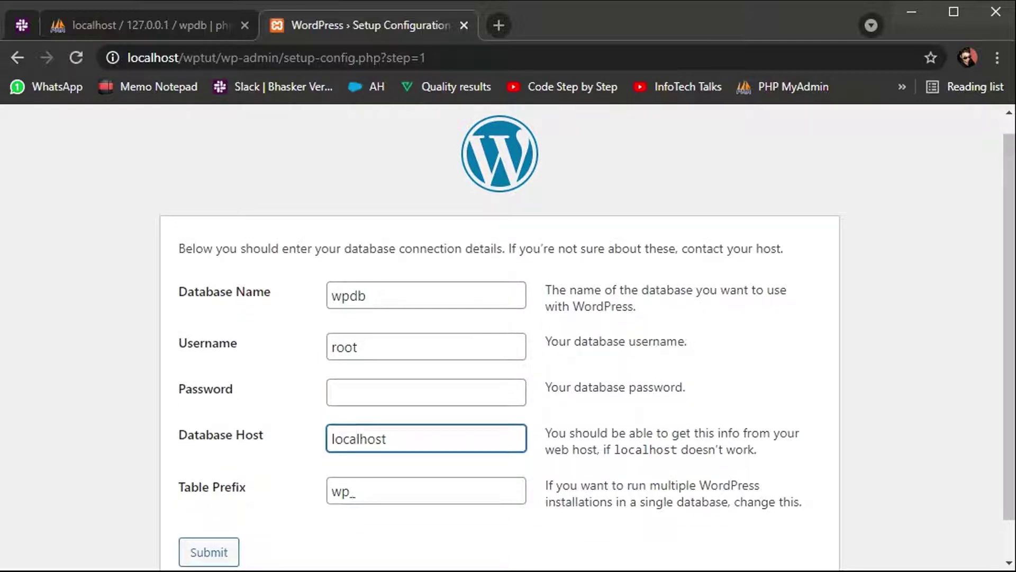
click(184, 26)
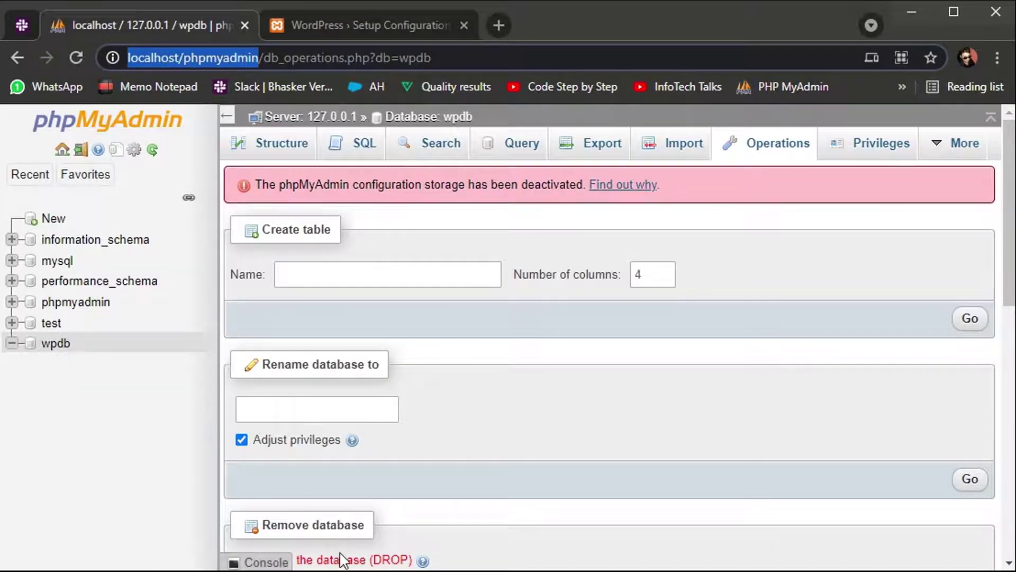
Step: Browse the WordPress files in htdocs\wptut, such as wp-login.php, then return to Chrome
key(alt+Tab)
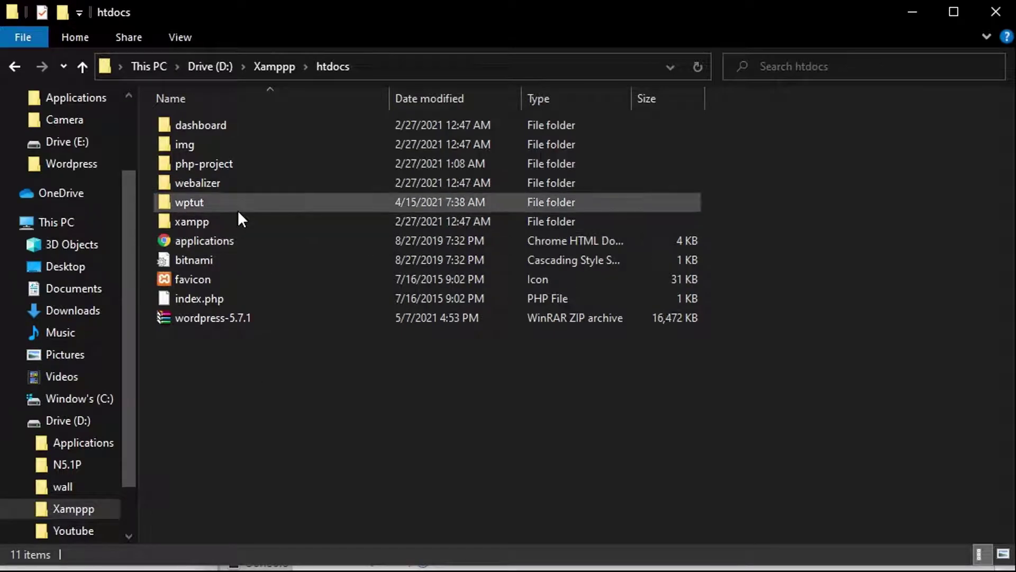
double_click(236, 209)
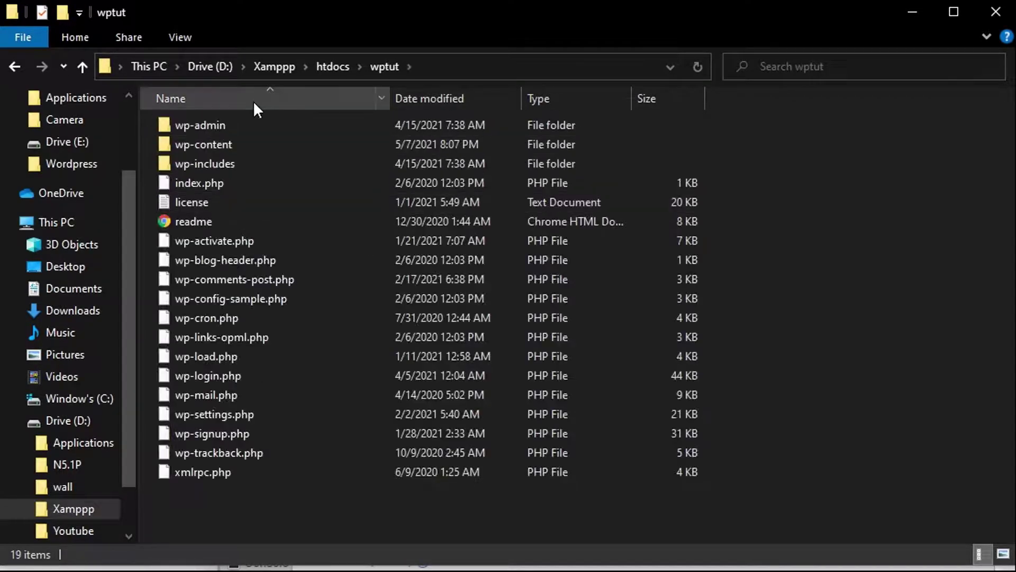
click(326, 68)
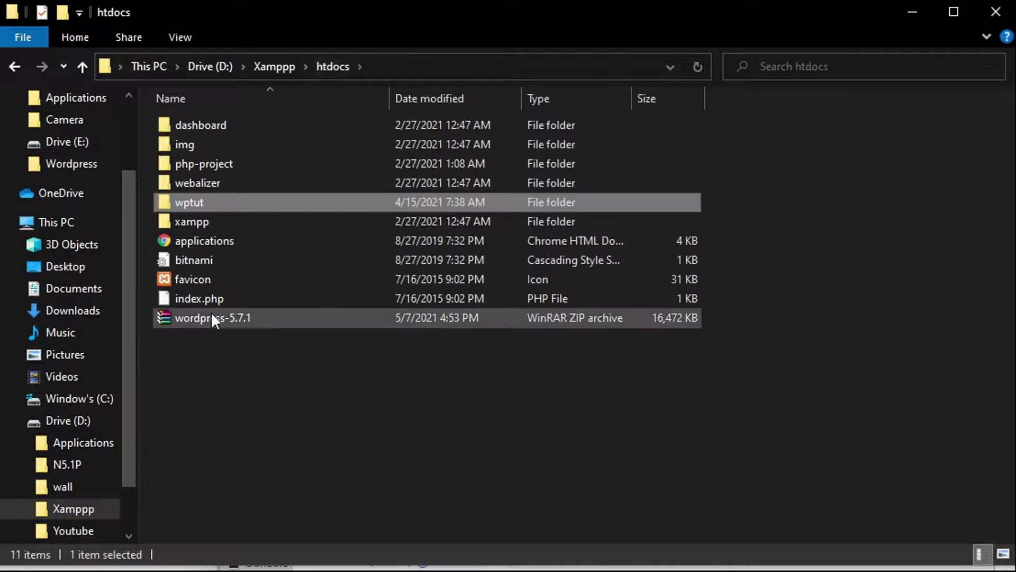
double_click(217, 204)
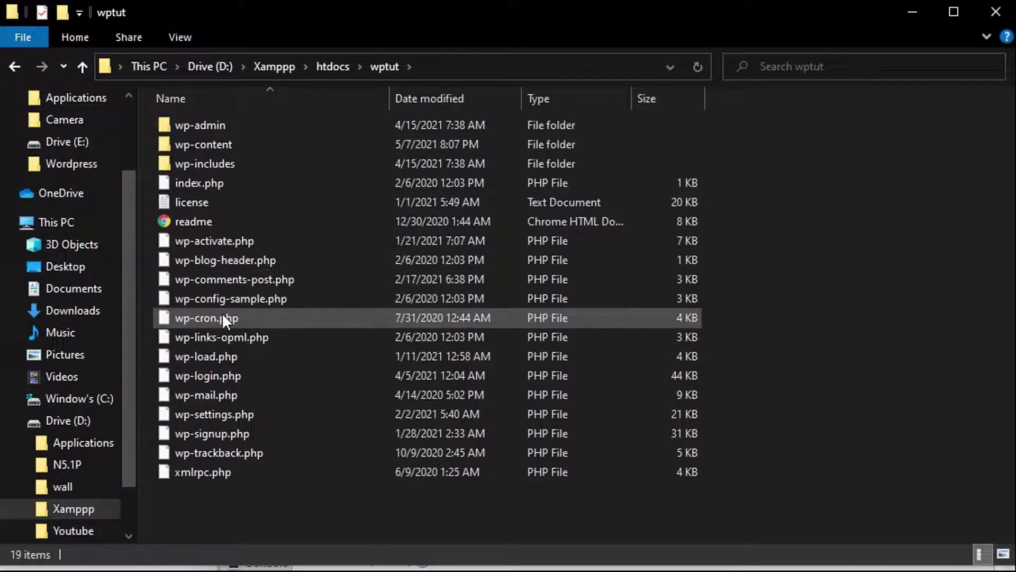
click(220, 371)
click(448, 566)
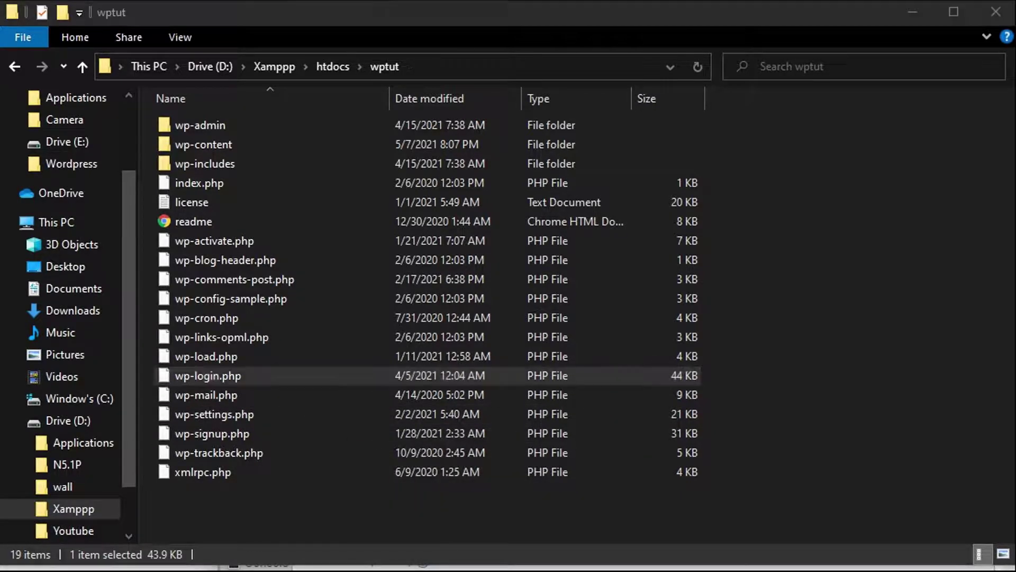
key(alt+Tab)
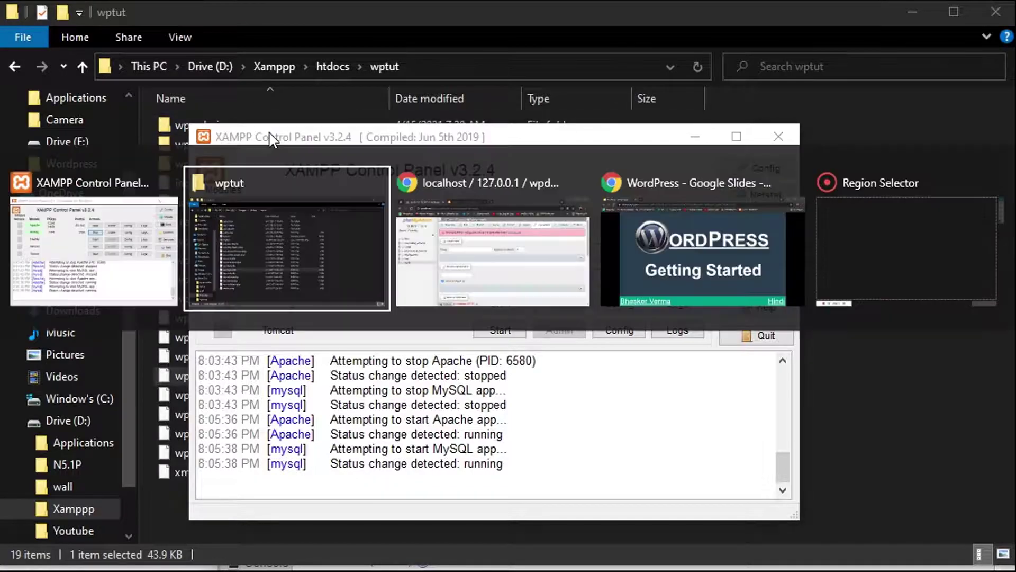
key(alt+Tab)
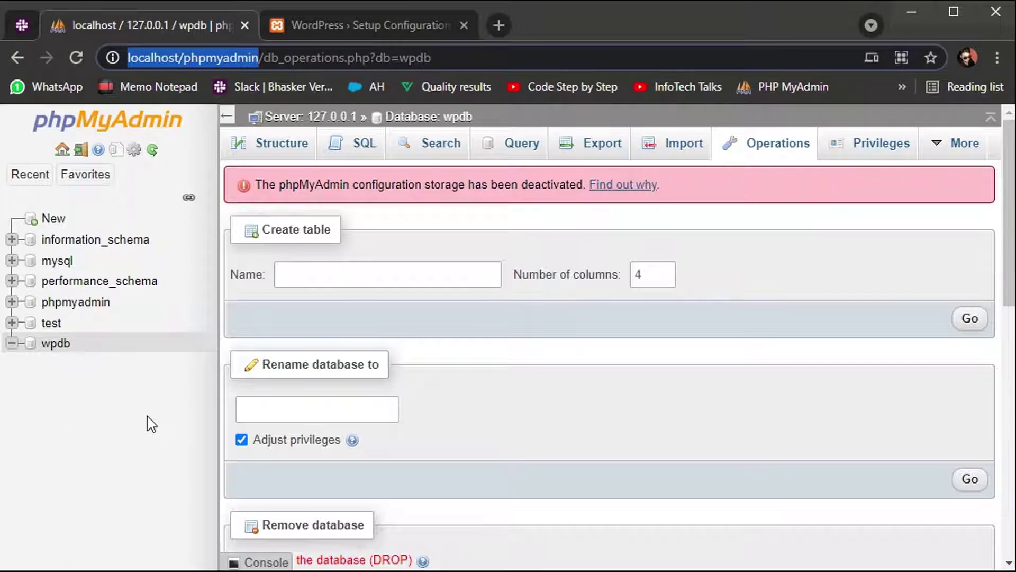
Step: Change the table prefix from wp_ to wptut_ on the setup configuration page
key(alt+Tab)
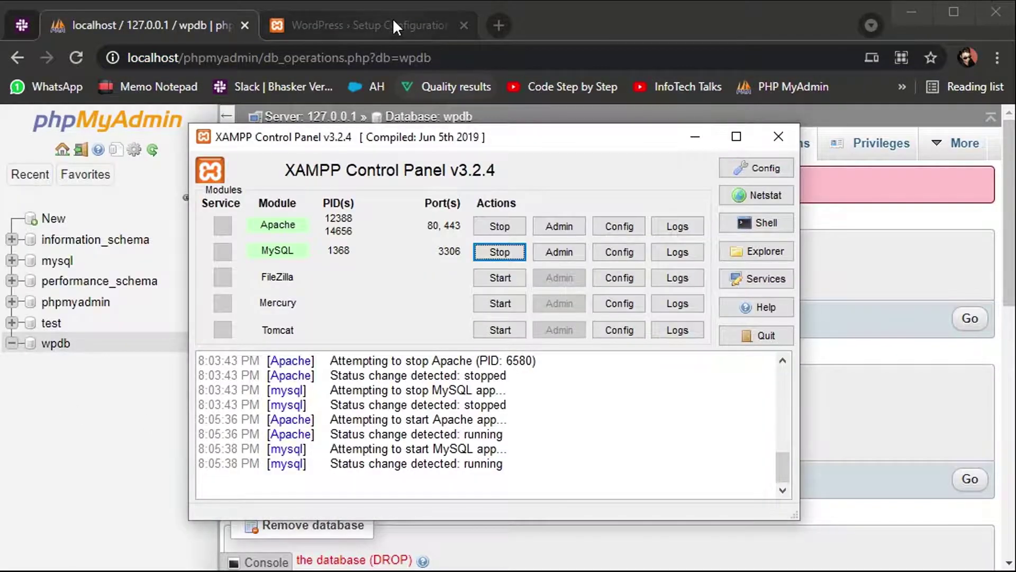
click(393, 19)
scroll(336, 515, down, 1)
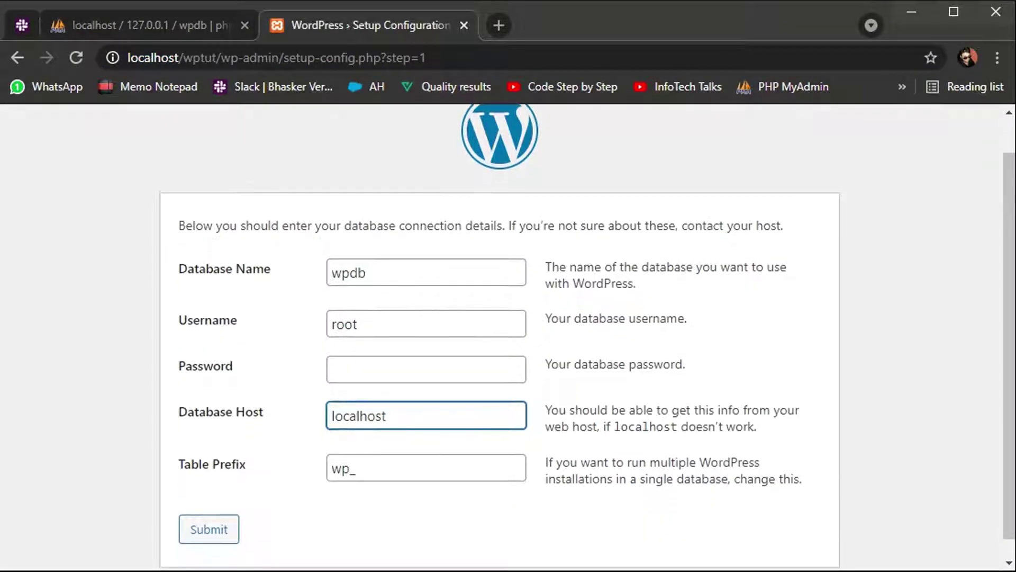
click(349, 468)
text(tut)
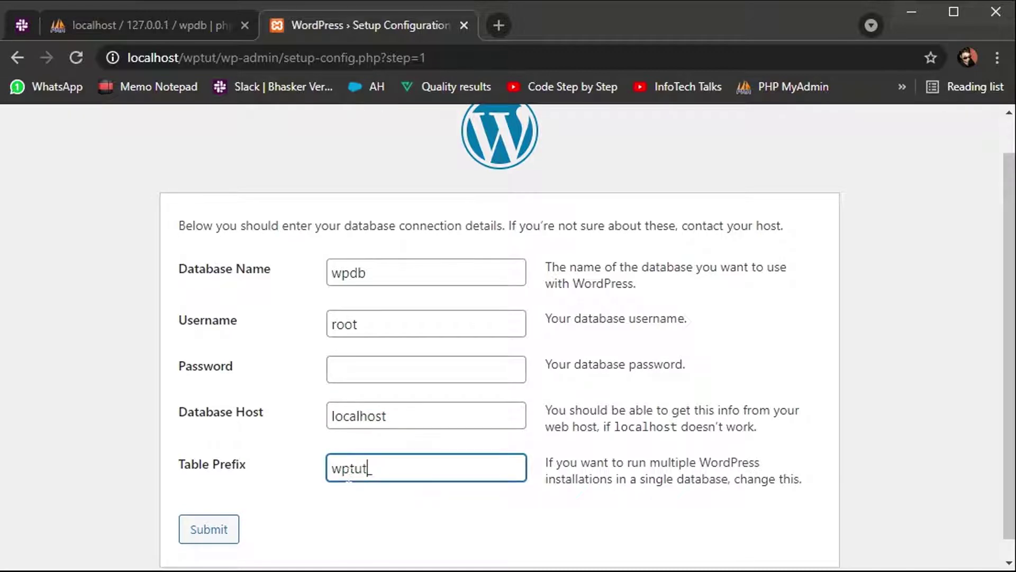
click(372, 469)
Step: Double-check database name wpdb, username root and host localhost, then submit the form
double_click(348, 273)
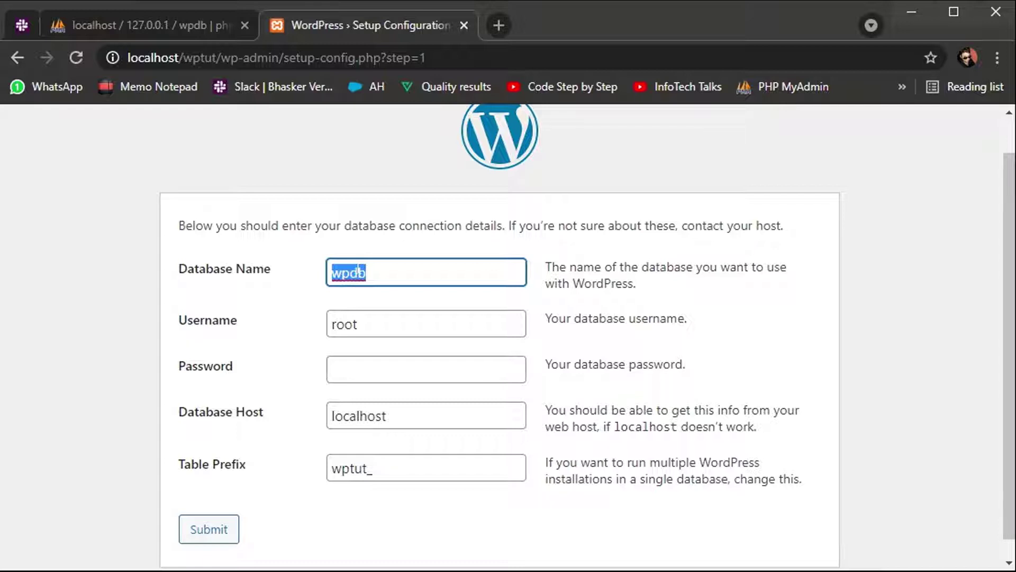
double_click(345, 333)
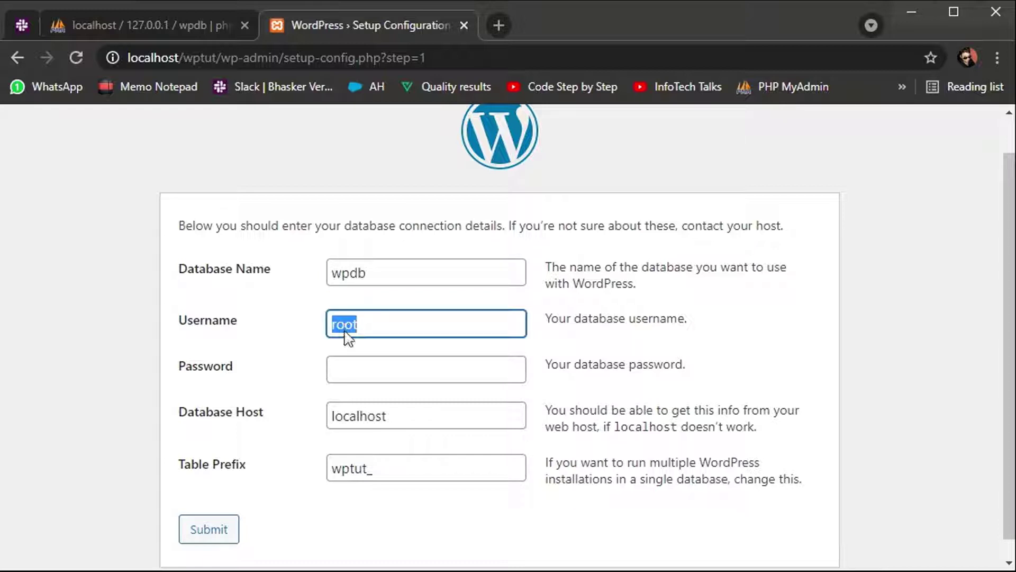
click(393, 338)
key(Tab)
click(391, 418)
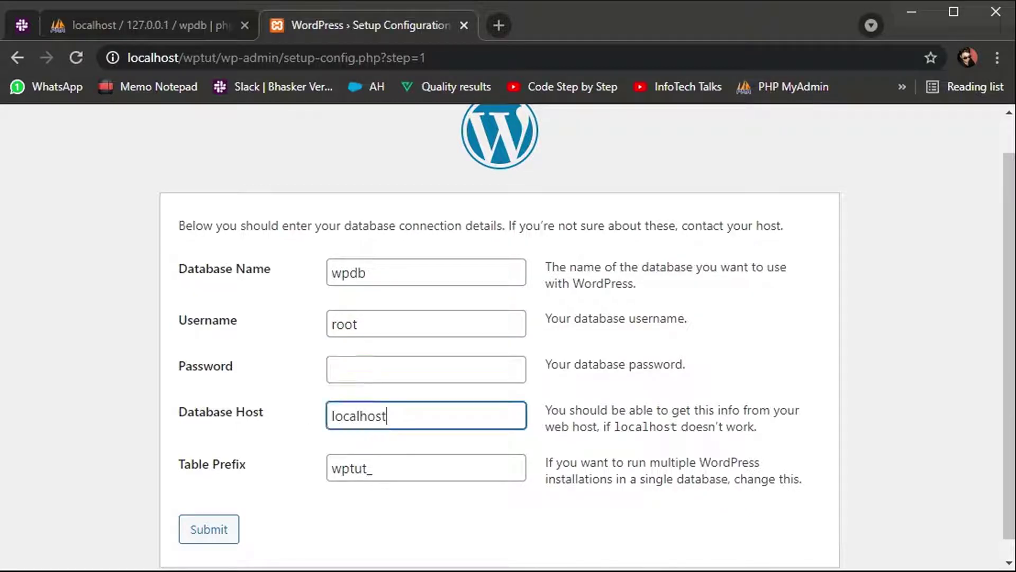
double_click(392, 418)
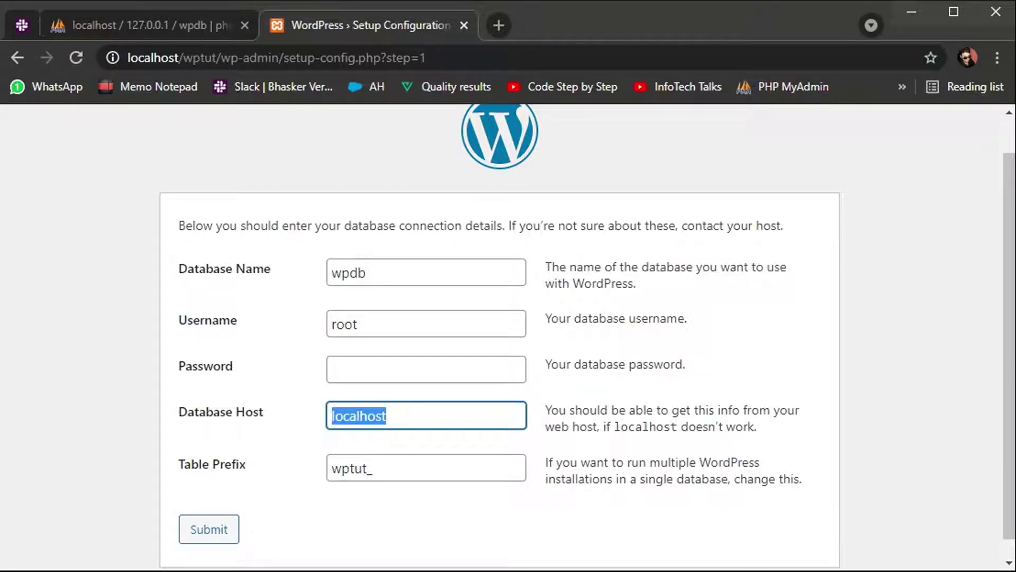
click(220, 529)
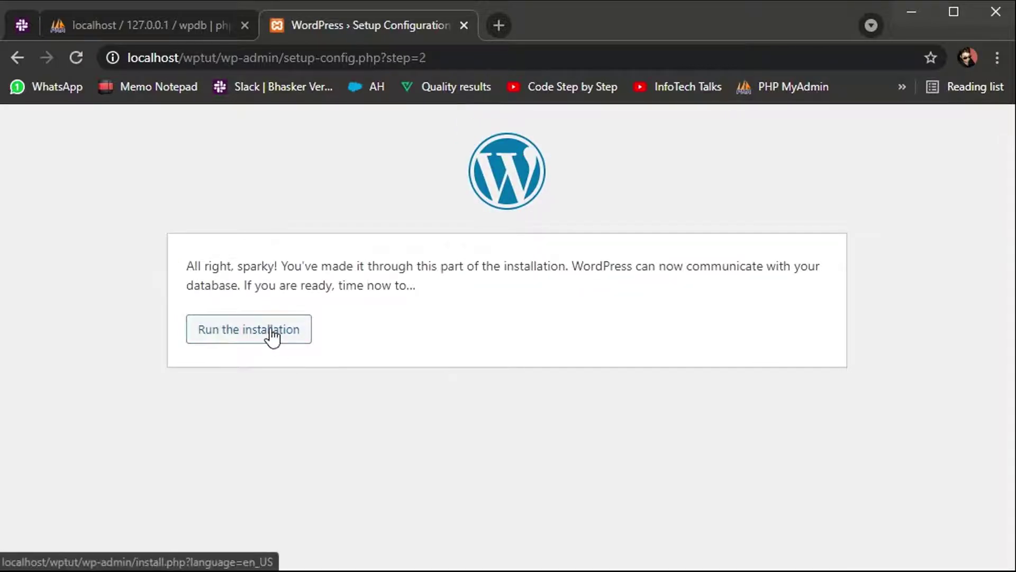
Step: Start the installation and enter site title wptut, the saved admin username and a new password
click(273, 336)
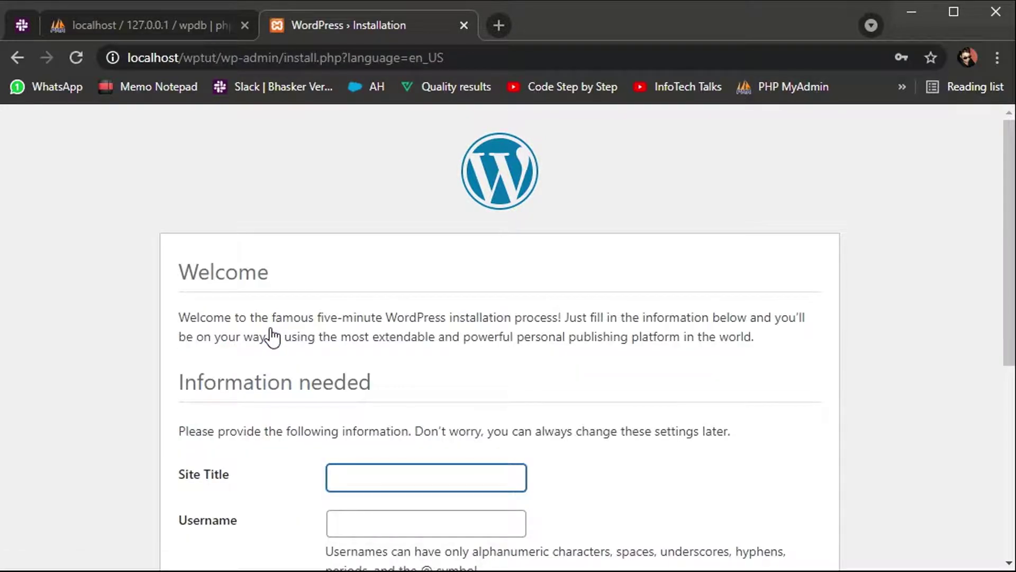
scroll(273, 338, down, 2)
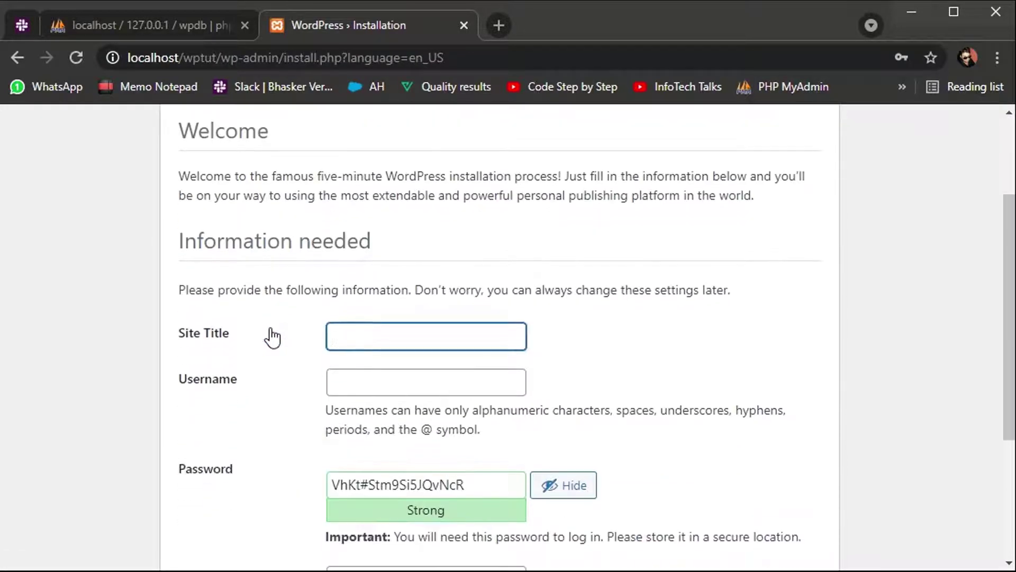
key(Down)
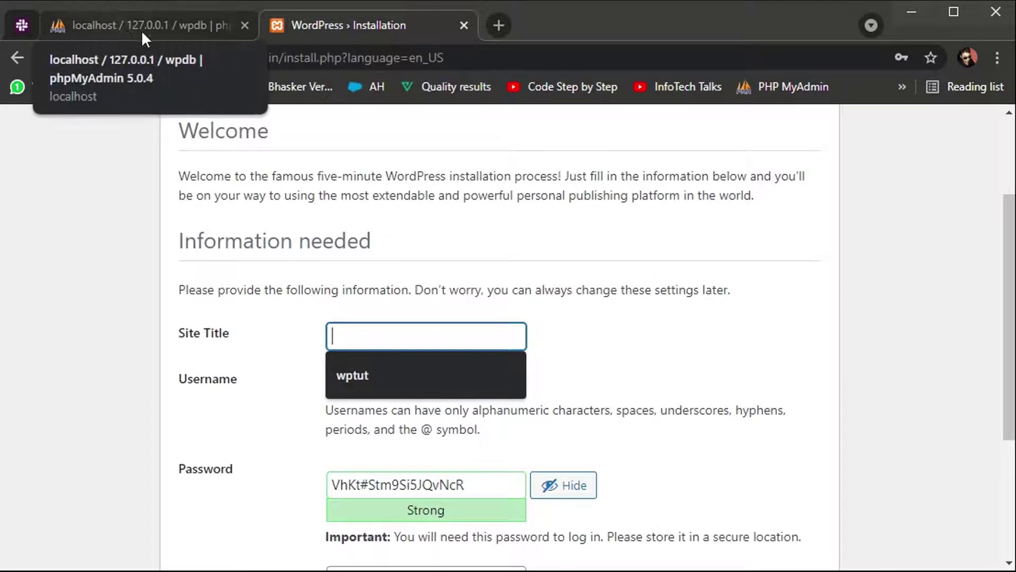
click(355, 374)
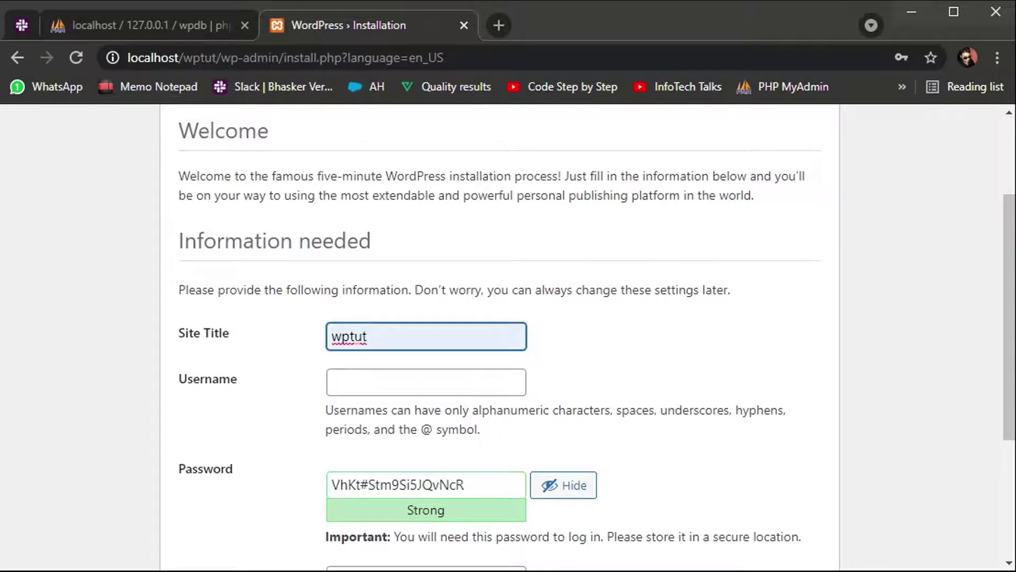
click(355, 381)
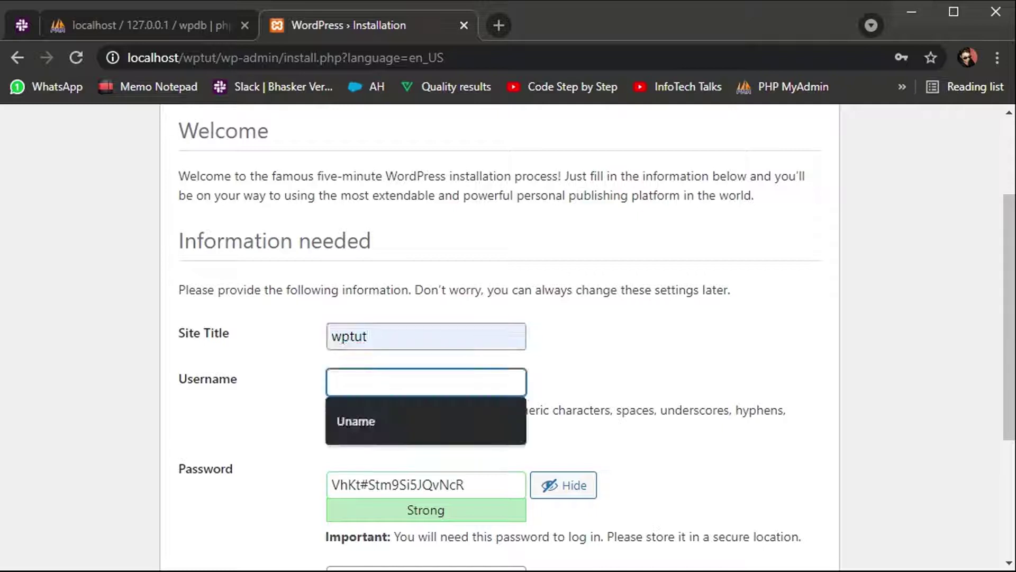
click(348, 420)
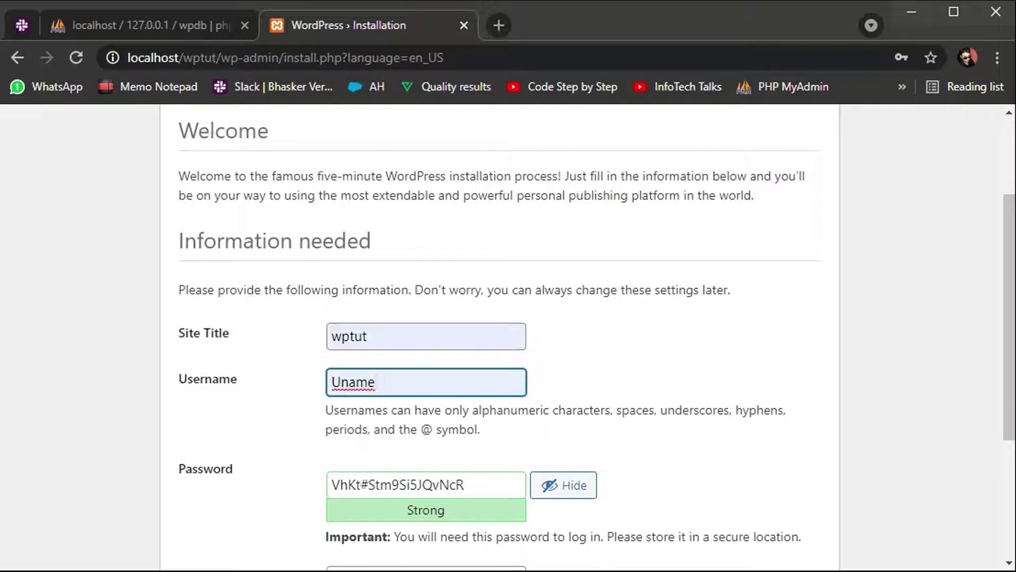
key(Tab)
text(P)
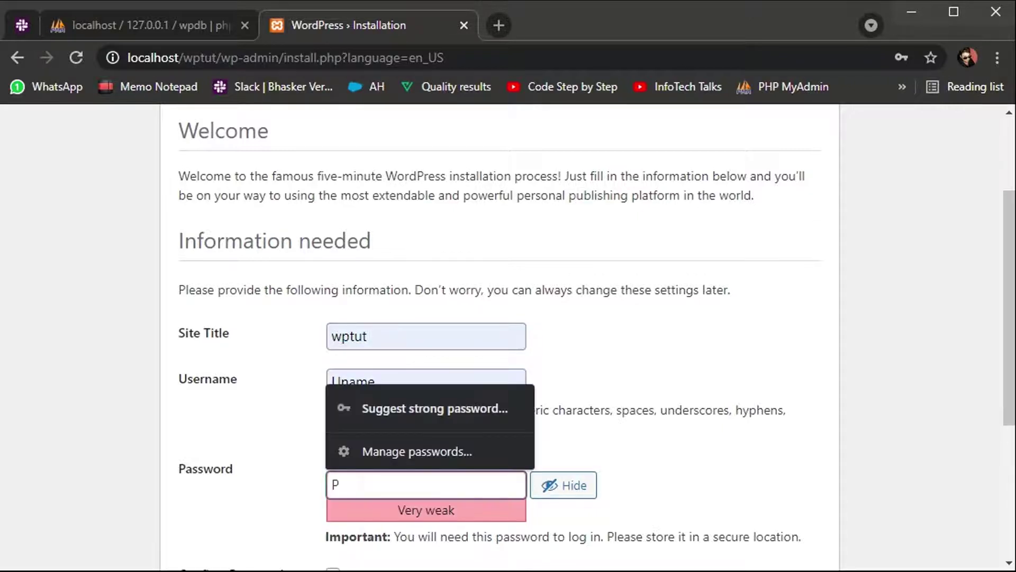
text(word)
Step: Confirm the weak password, fill in the saved e-mail address, and install WordPress
click(643, 473)
scroll(644, 472, down, 3)
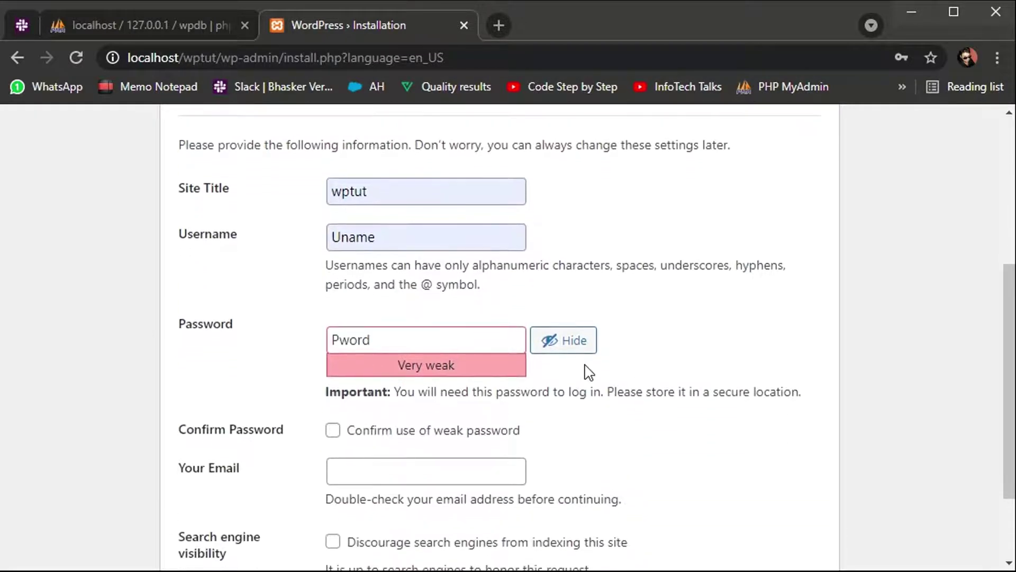
click(332, 430)
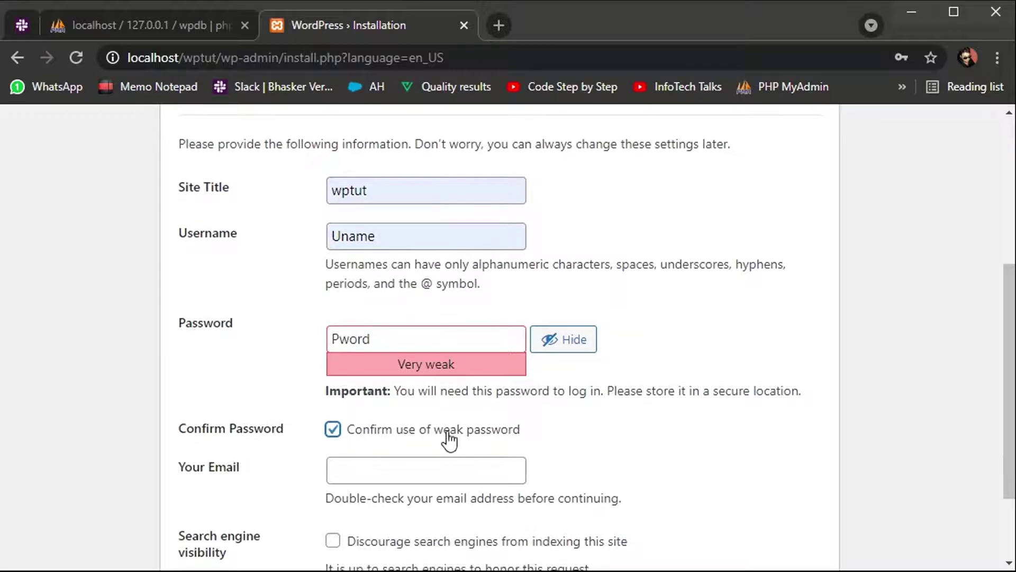
scroll(447, 438, down, 2)
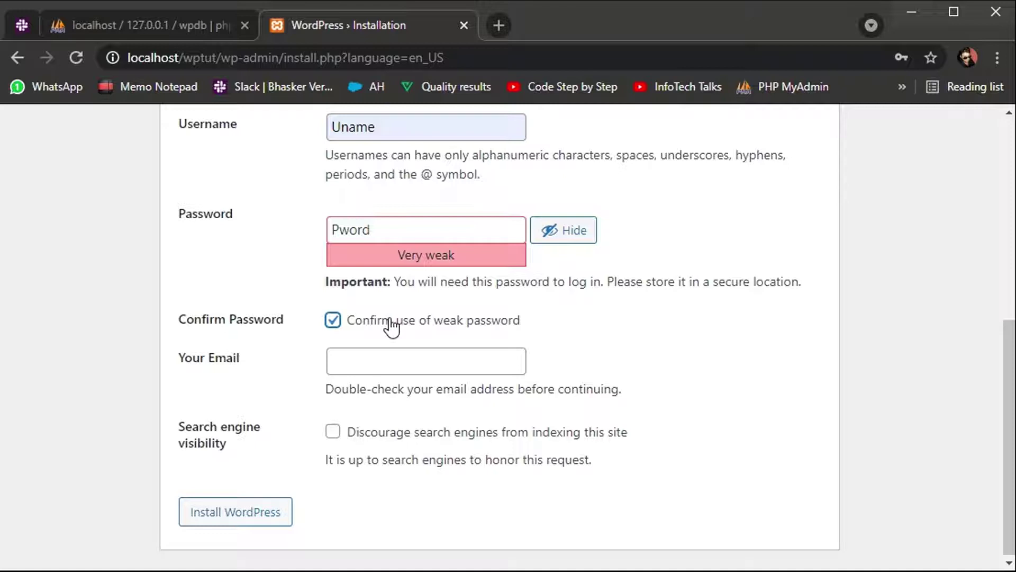
click(235, 511)
click(391, 458)
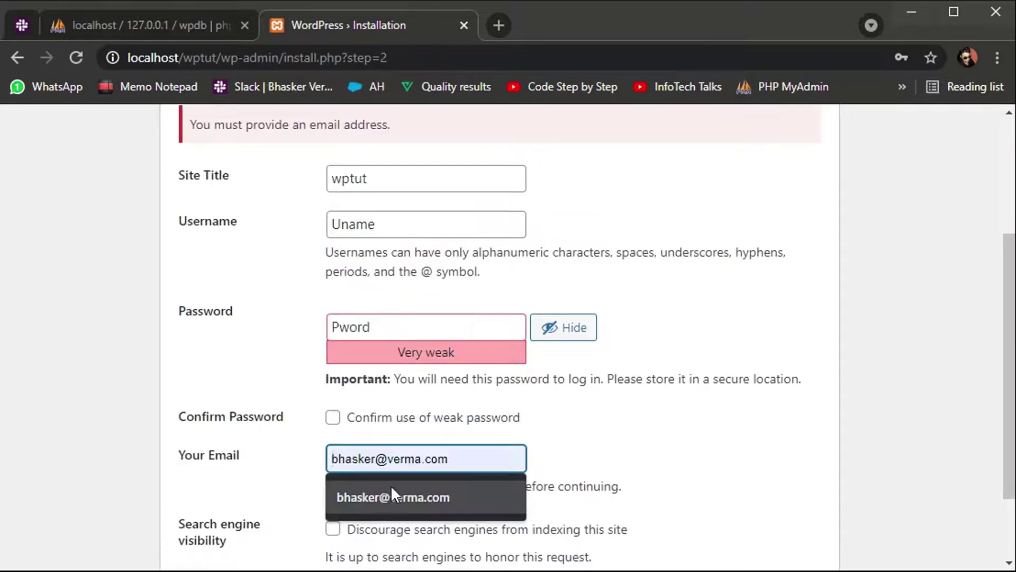
click(392, 492)
scroll(392, 492, down, 2)
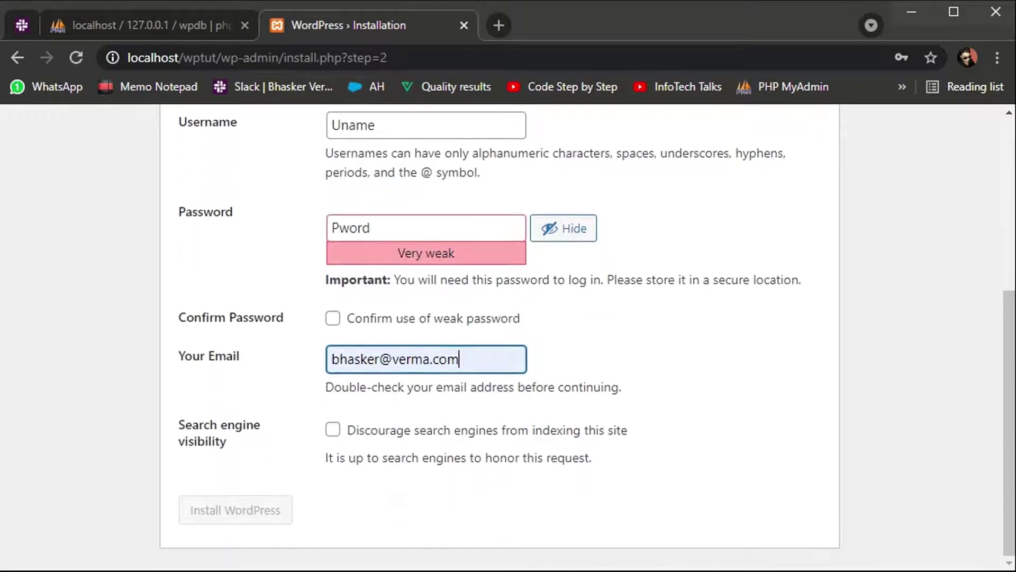
click(343, 320)
click(258, 511)
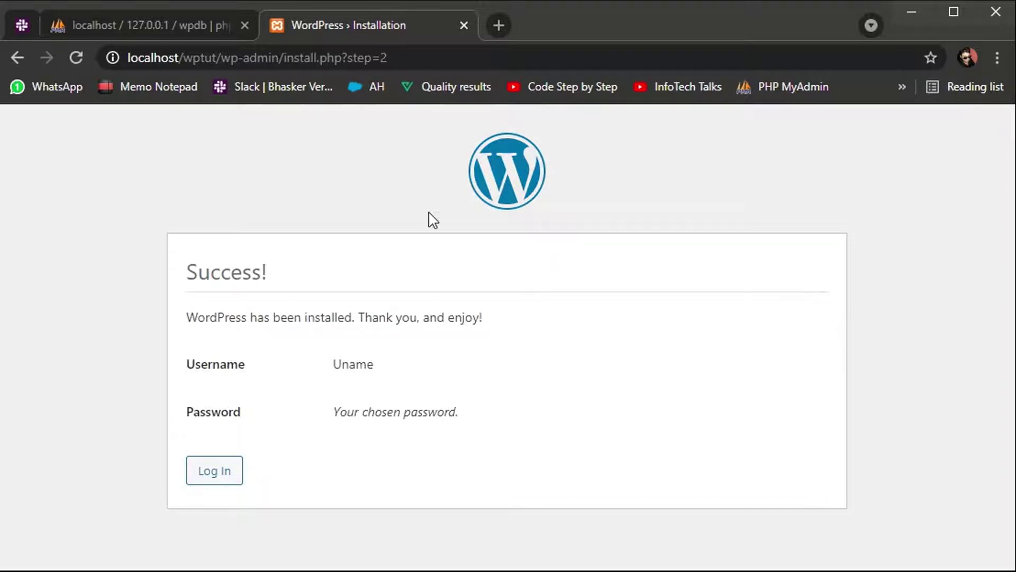
Step: Log in to the wptut site with the password revealed and Remember Me ticked
click(231, 475)
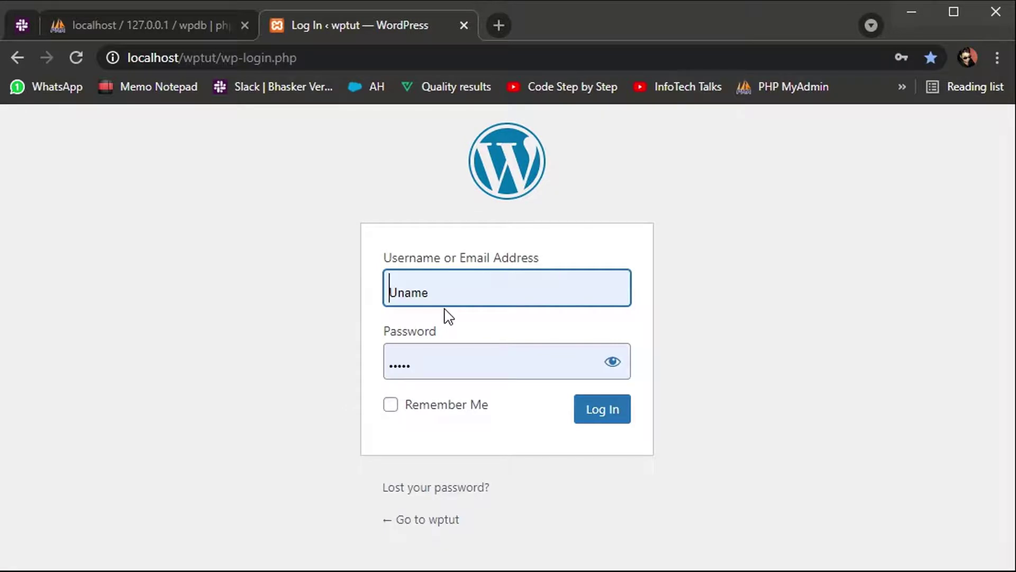
click(445, 302)
click(272, 348)
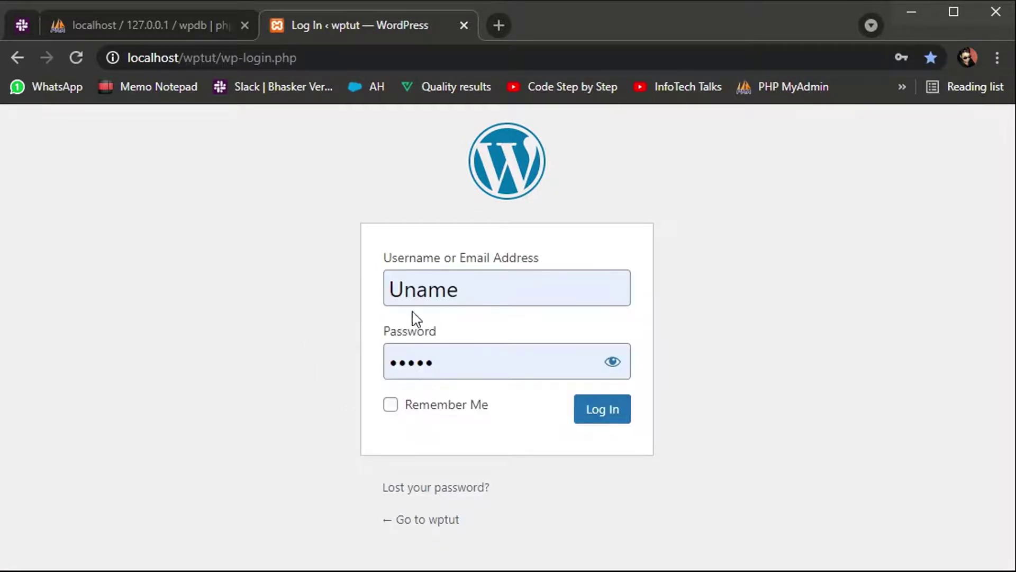
click(605, 369)
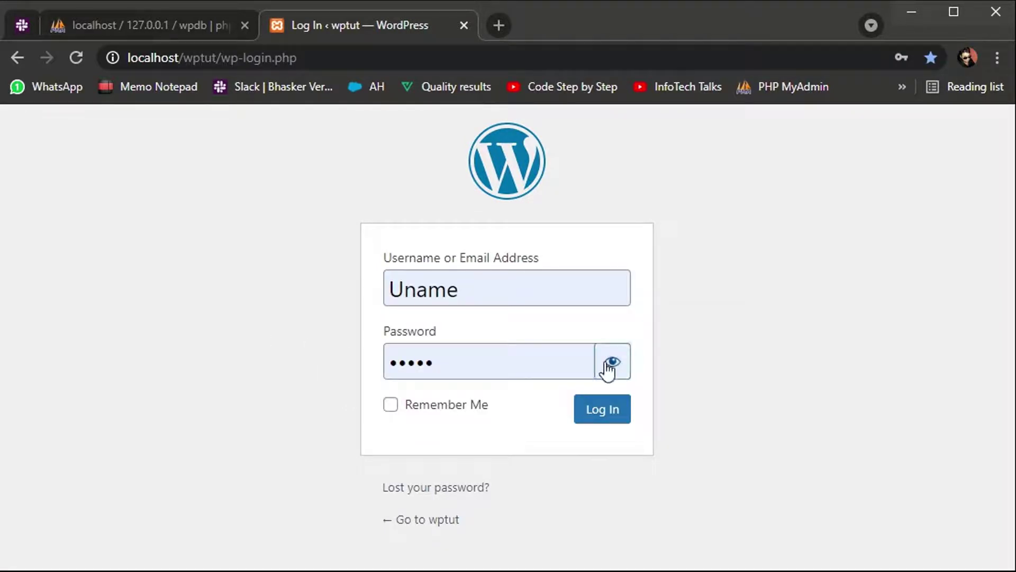
click(456, 410)
click(598, 412)
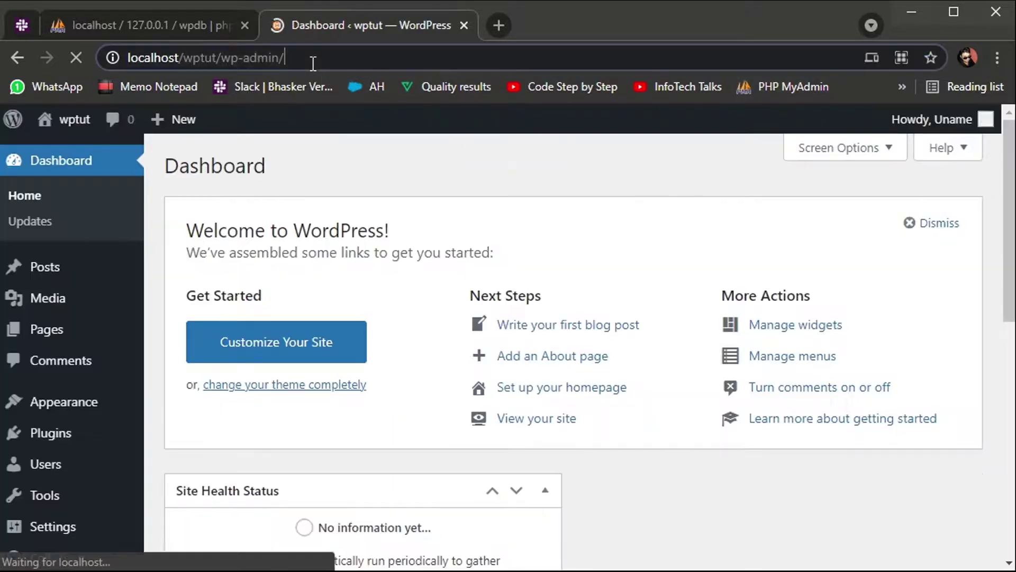
click(310, 58)
click(180, 25)
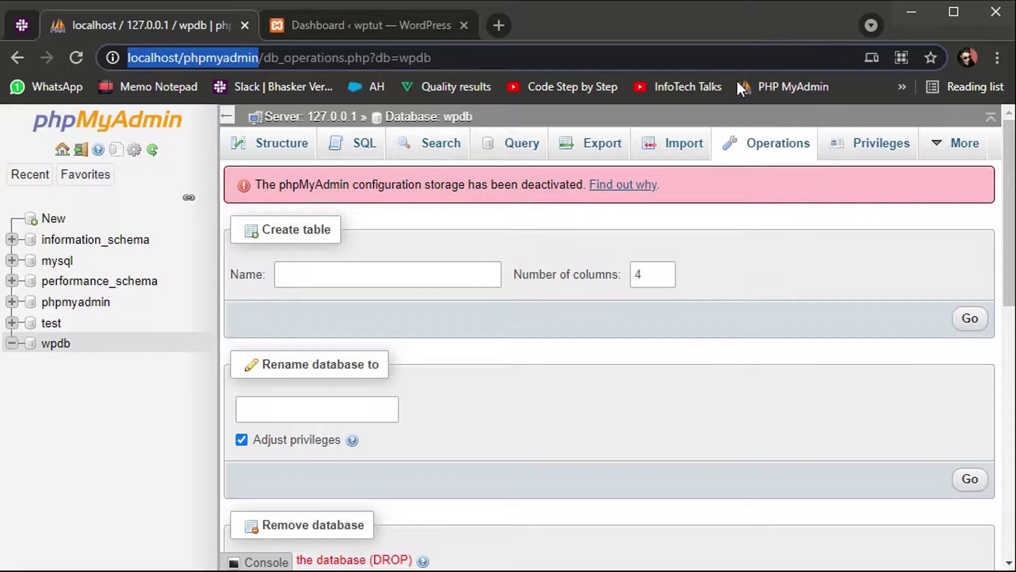
click(905, 87)
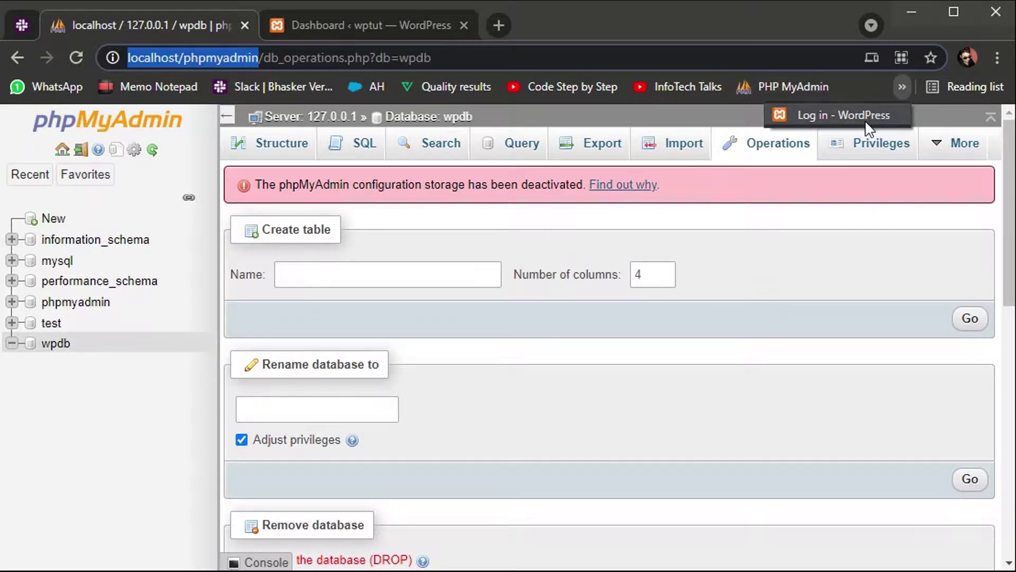
click(415, 32)
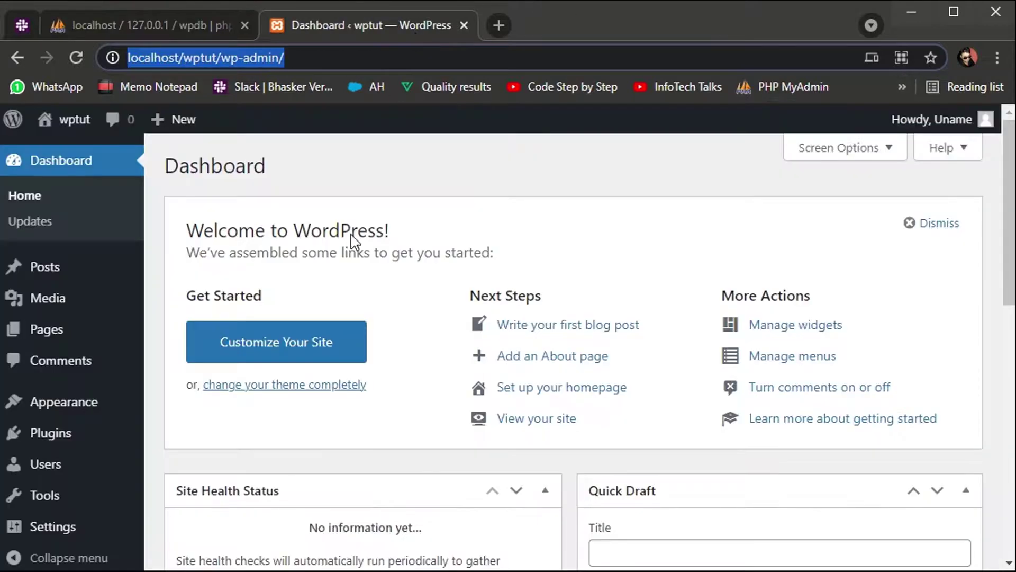
scroll(333, 368, down, 4)
scroll(332, 368, down, 7)
mouse_move(95, 396)
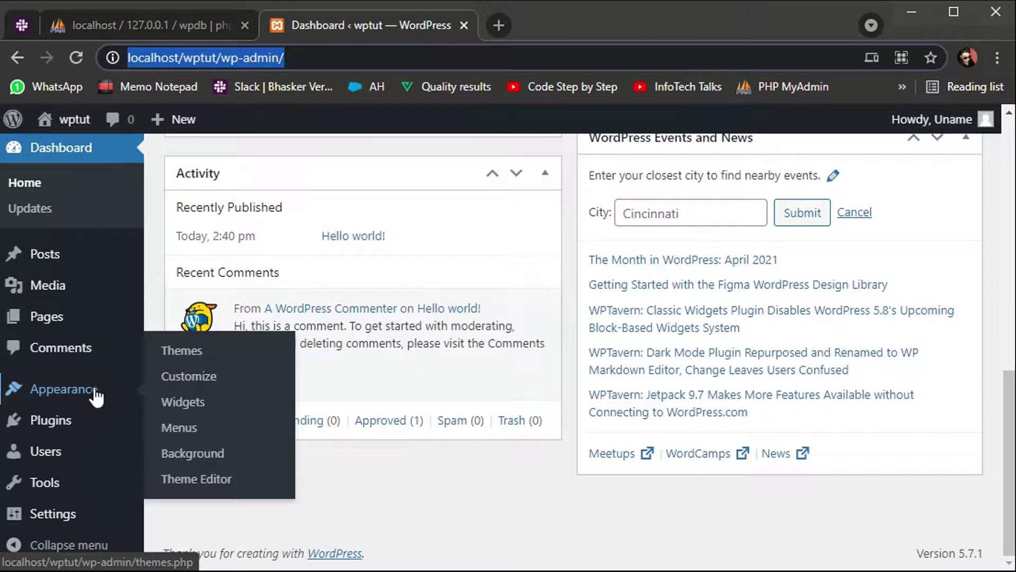
scroll(80, 225, up, 10)
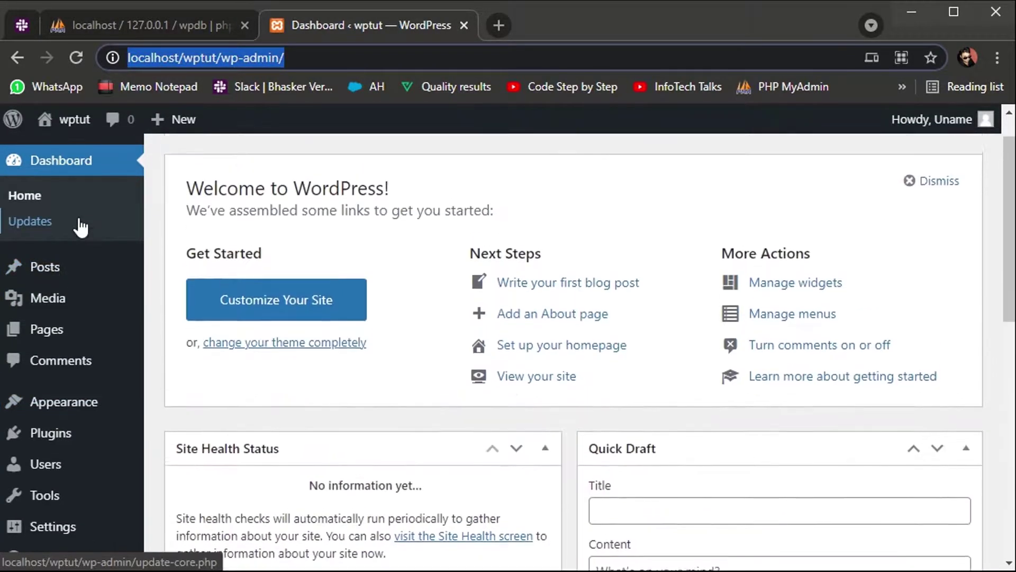
scroll(80, 226, up, 2)
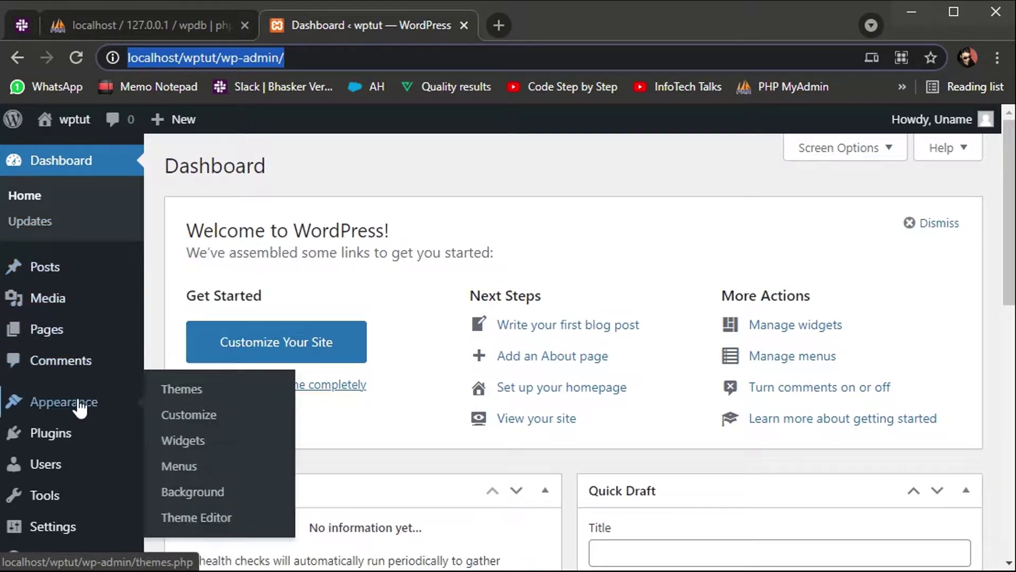
scroll(540, 400, down, 6)
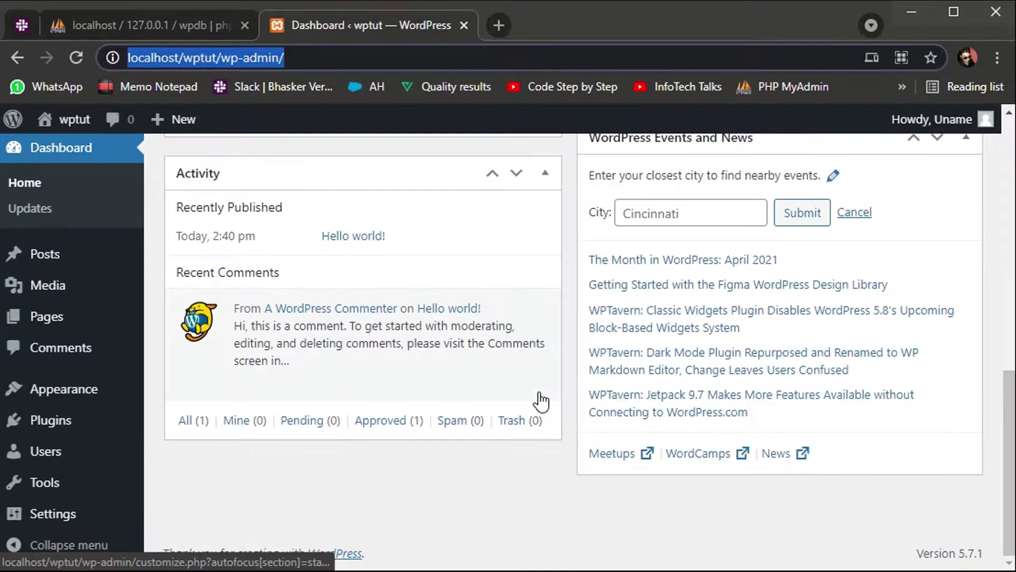
scroll(541, 402, up, 6)
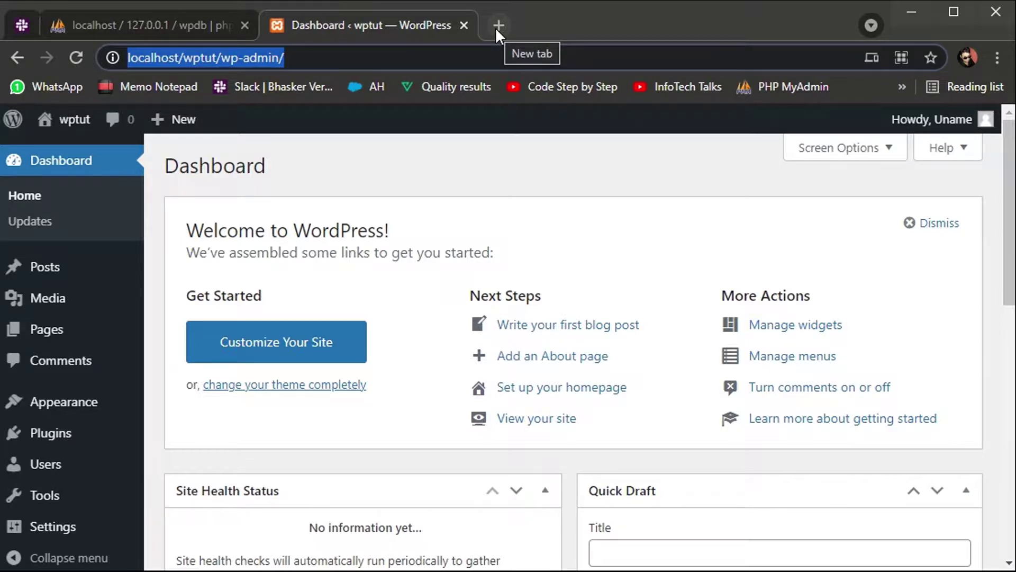
Step: Load localhost/wptut in a new browser tab
click(496, 27)
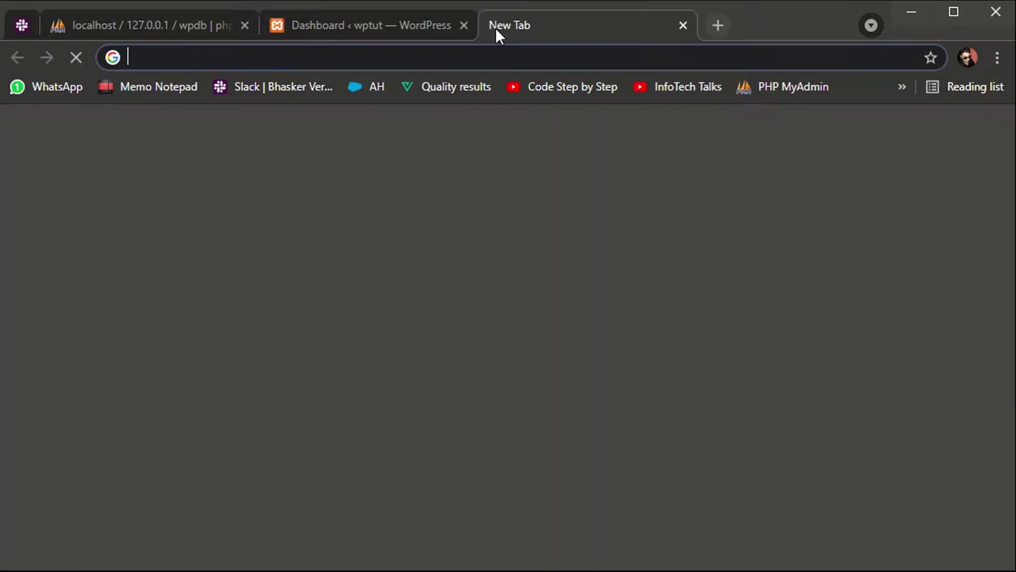
text(localhost/phpmyadmin)
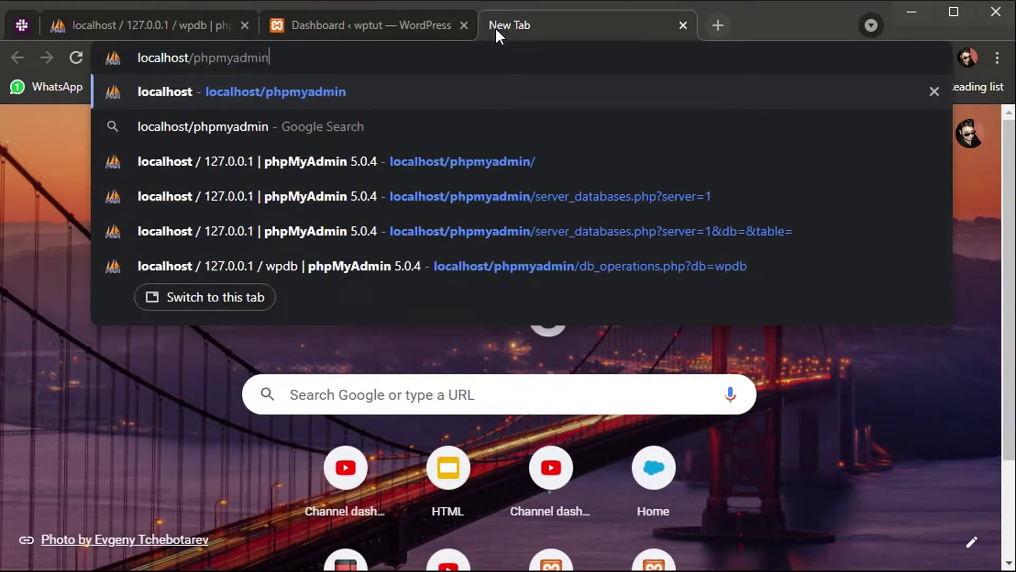
key(BackSpace)
key(BackSpace)
key(BackSpace)
key(BackSpace)
key(BackSpace)
key(BackSpace)
key(BackSpace)
key(BackSpace)
key(BackSpace)
key(BackSpace)
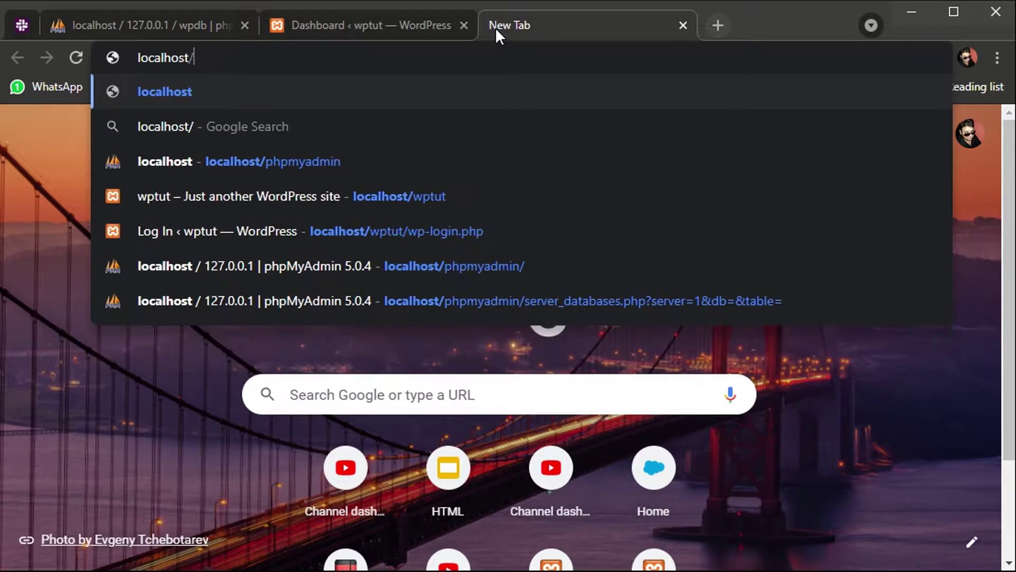
text(wptut)
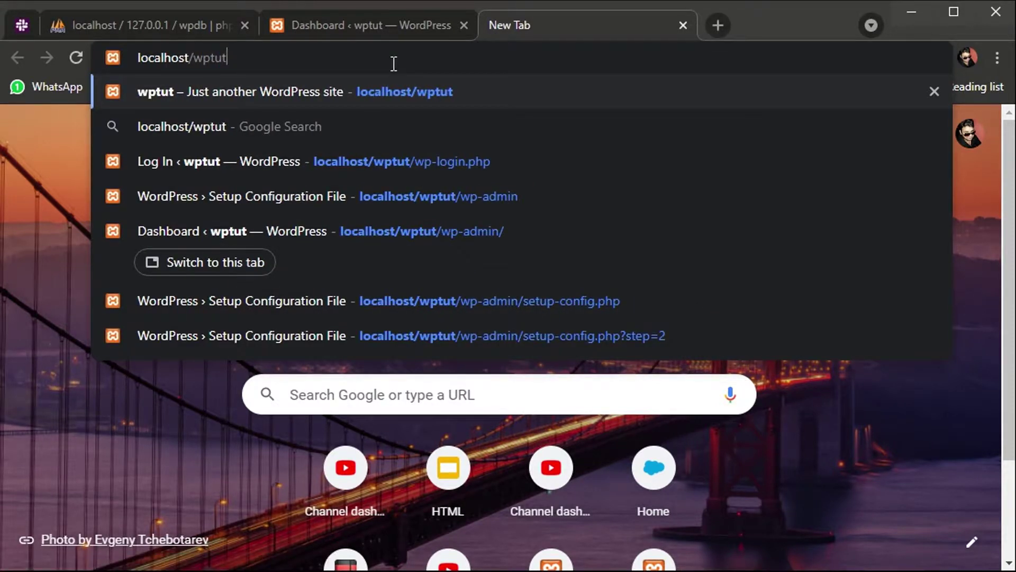
key(Return)
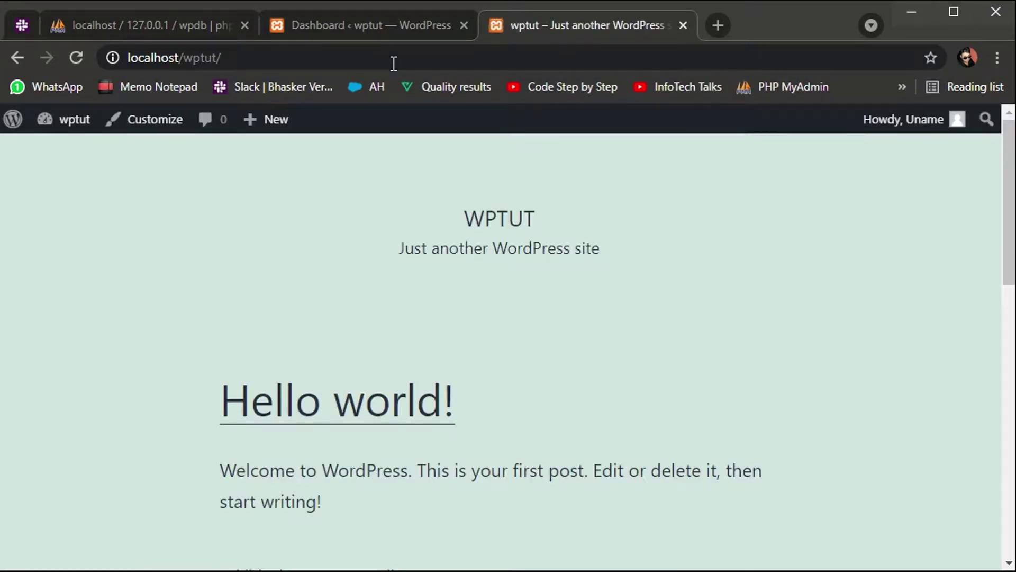
Step: Scroll through the Hello world! front page, then look over the Dashboard tab
scroll(465, 215, down, 12)
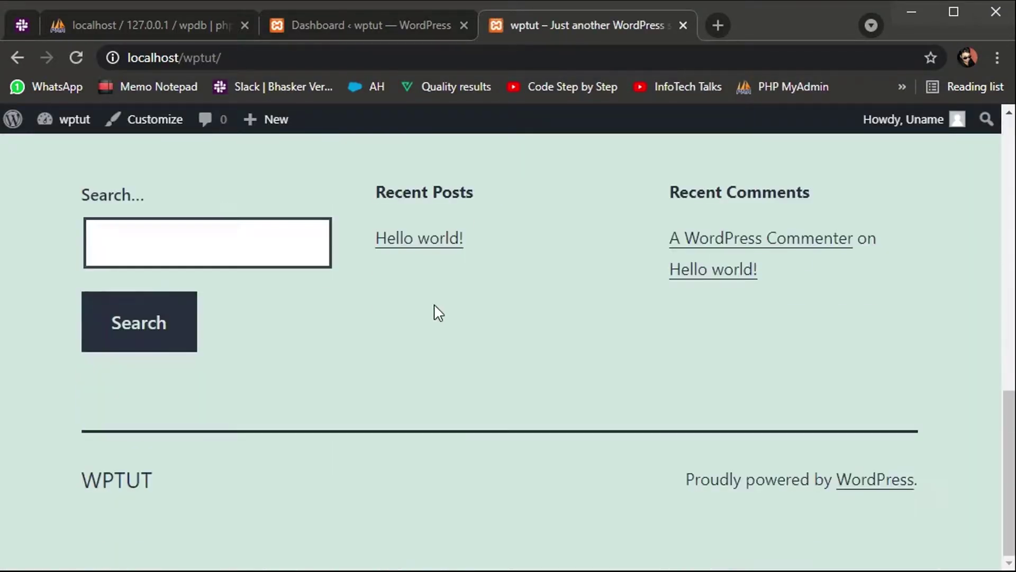
scroll(266, 447, up, 12)
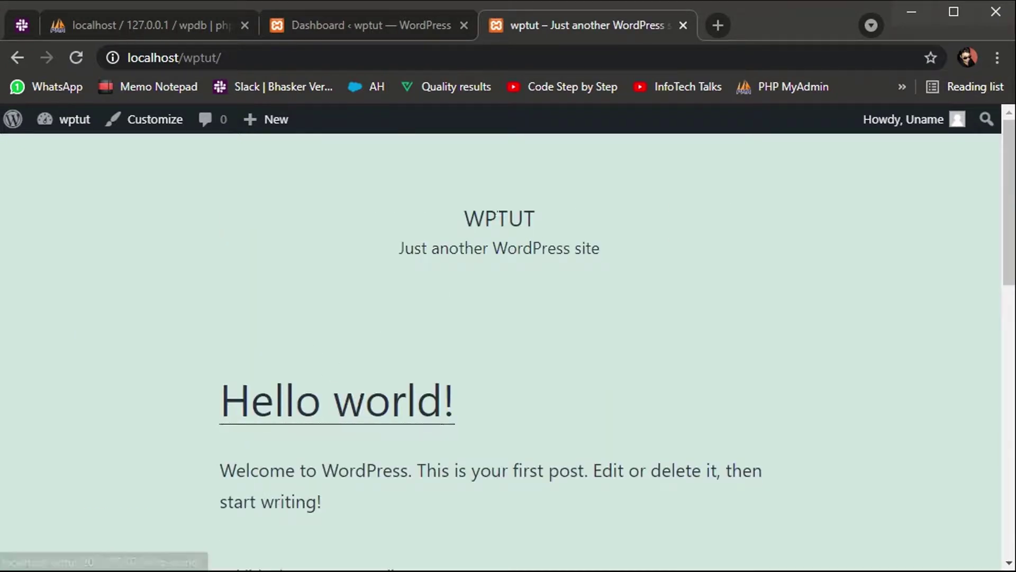
scroll(418, 356, down, 4)
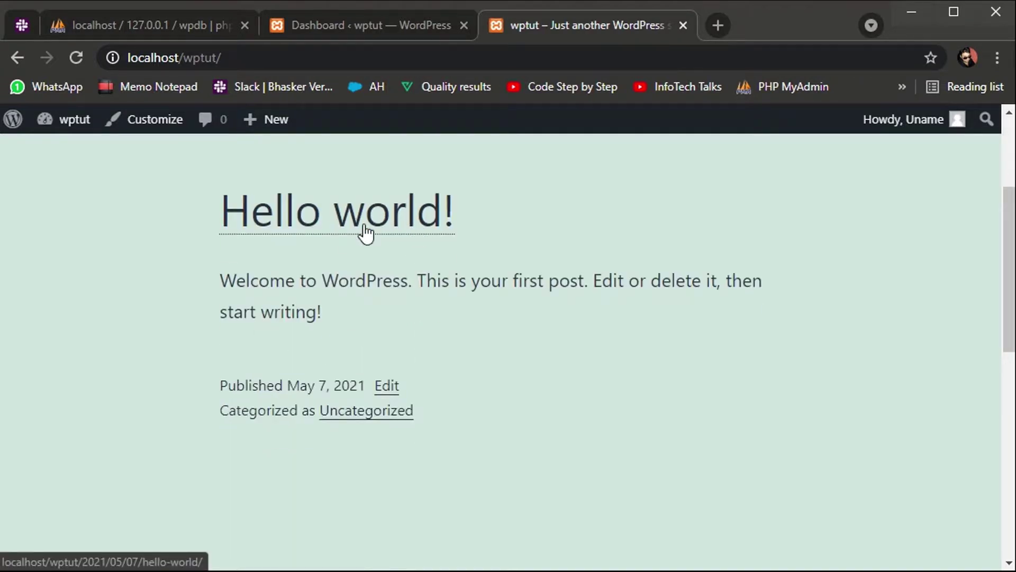
scroll(288, 334, down, 6)
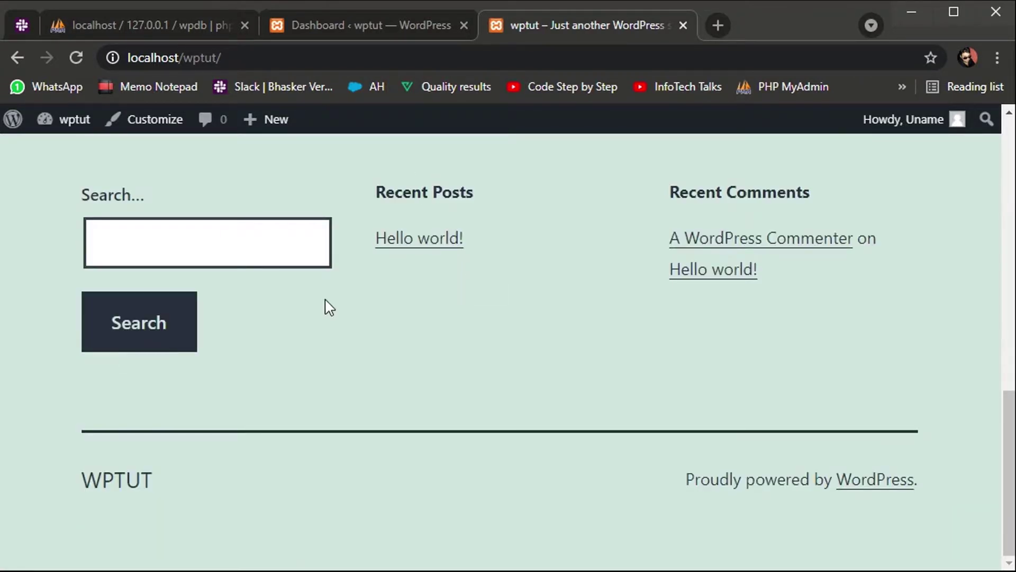
scroll(485, 322, up, 10)
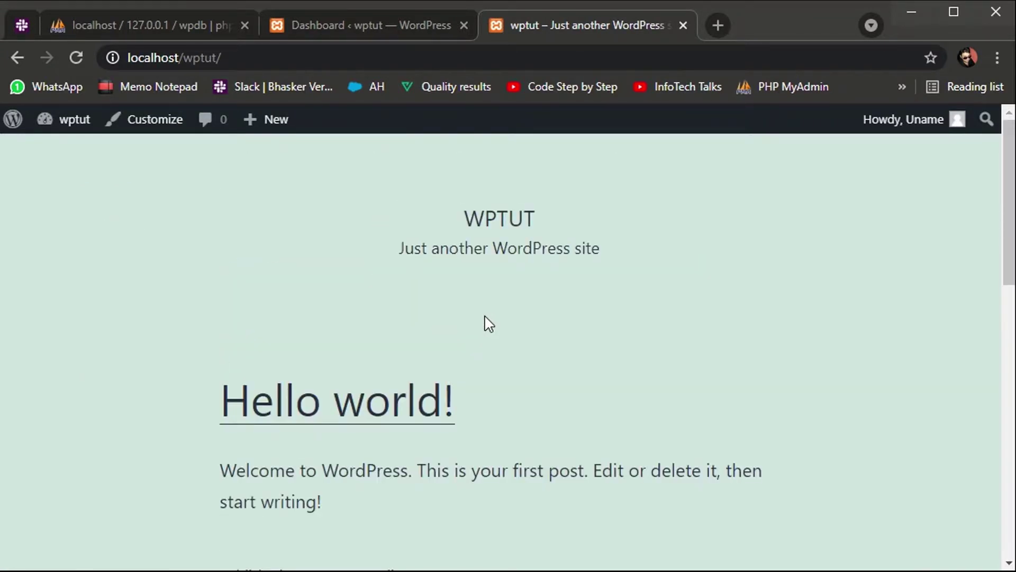
click(384, 24)
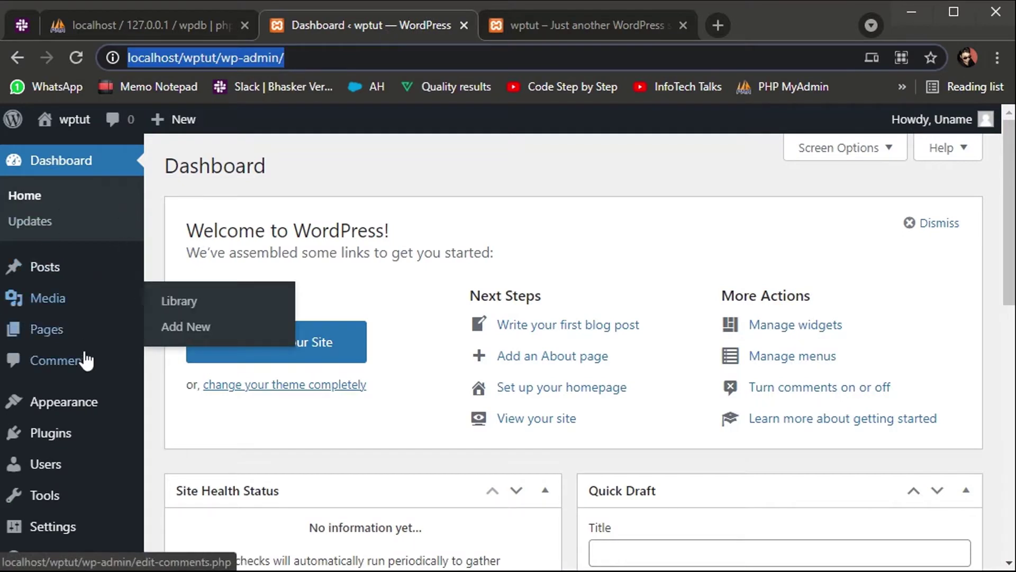
mouse_move(79, 408)
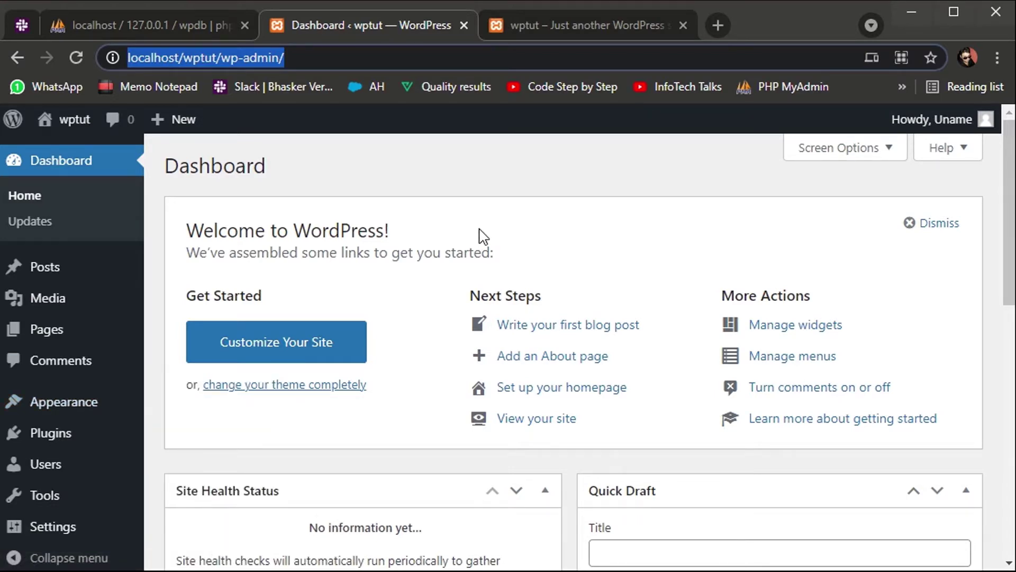
scroll(483, 215, down, 10)
scroll(484, 216, up, 10)
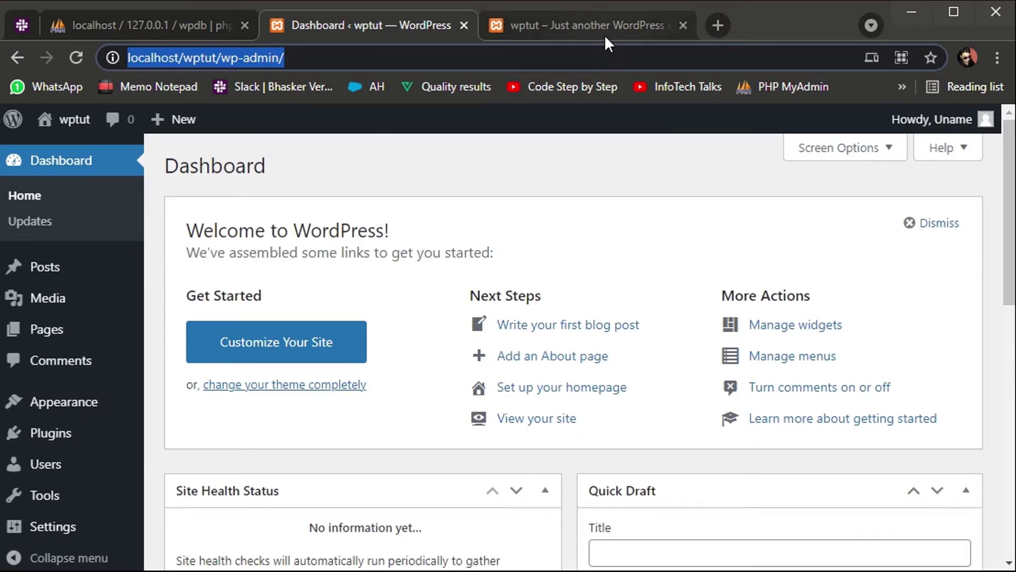
Step: Return to the front-page tab, scroll it, then bring the Getting Started slides window forward
click(622, 25)
scroll(425, 345, down, 10)
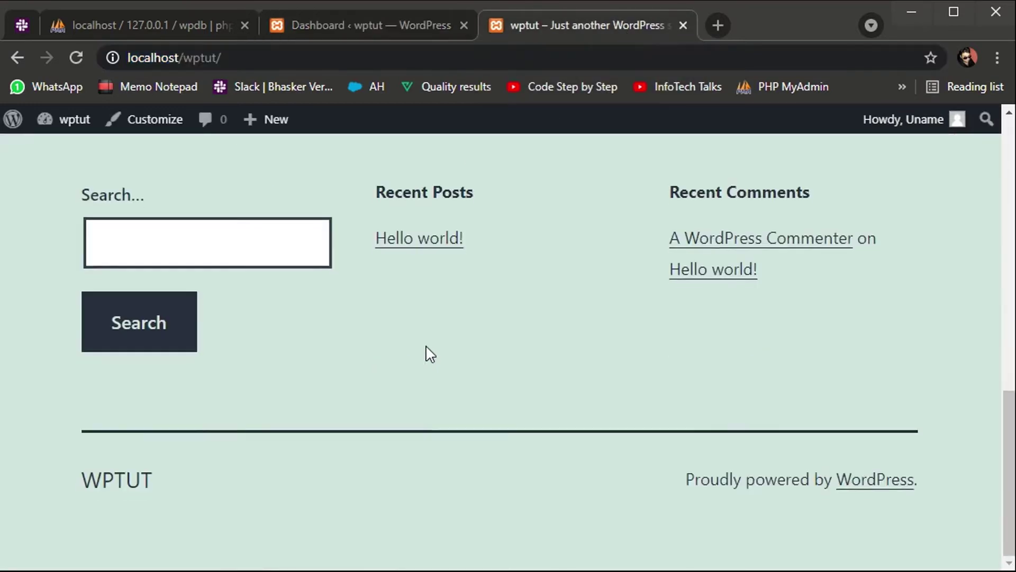
scroll(425, 344, up, 10)
scroll(425, 344, down, 1)
scroll(426, 344, down, 10)
scroll(426, 345, up, 10)
scroll(426, 344, down, 10)
scroll(426, 345, up, 10)
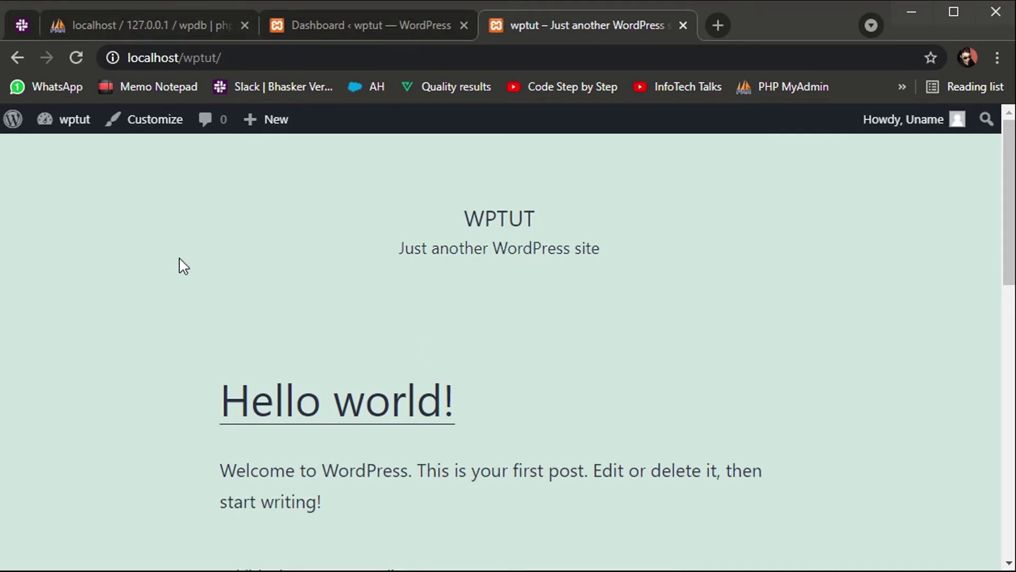
key(alt+Tab)
key(alt+Tab)
key(alt+Tab)
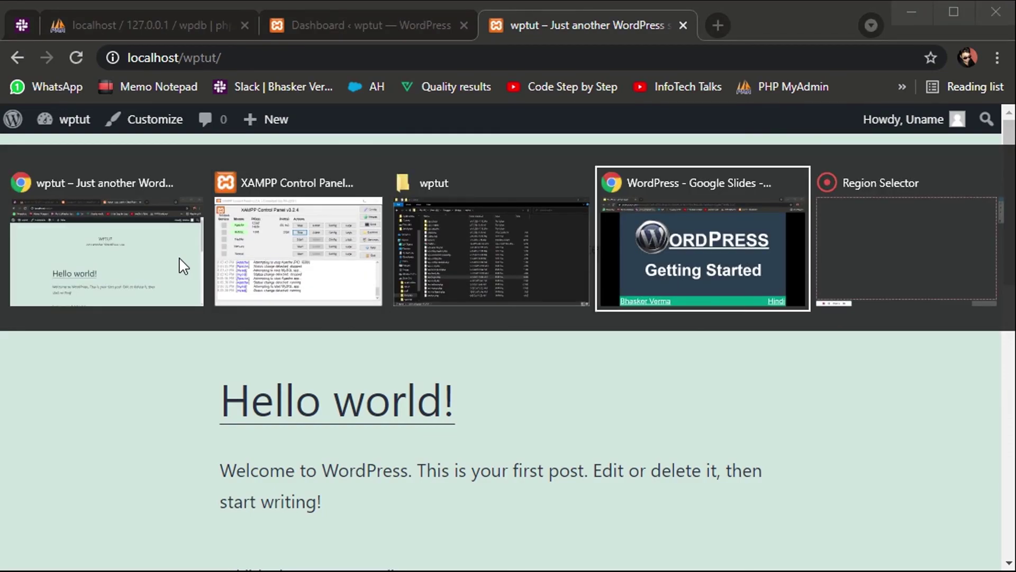